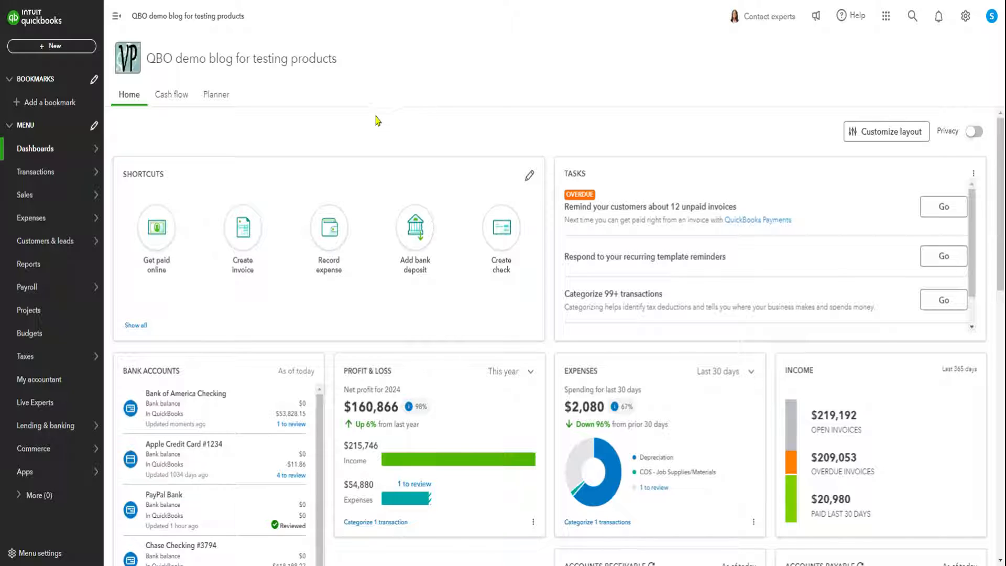
Open the chart of accounts and start creating a new account.
mouse_move(38, 176)
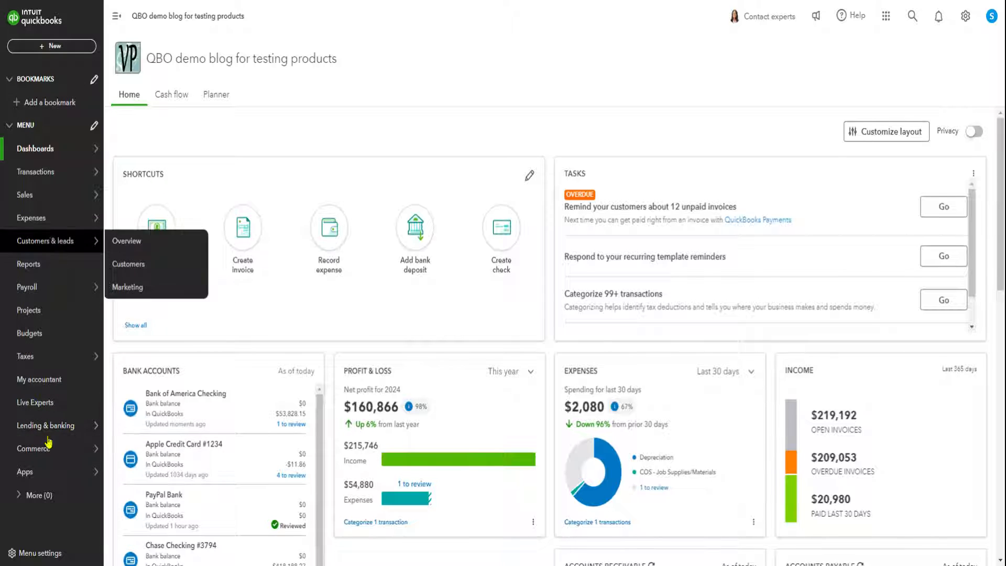
mouse_move(49, 197)
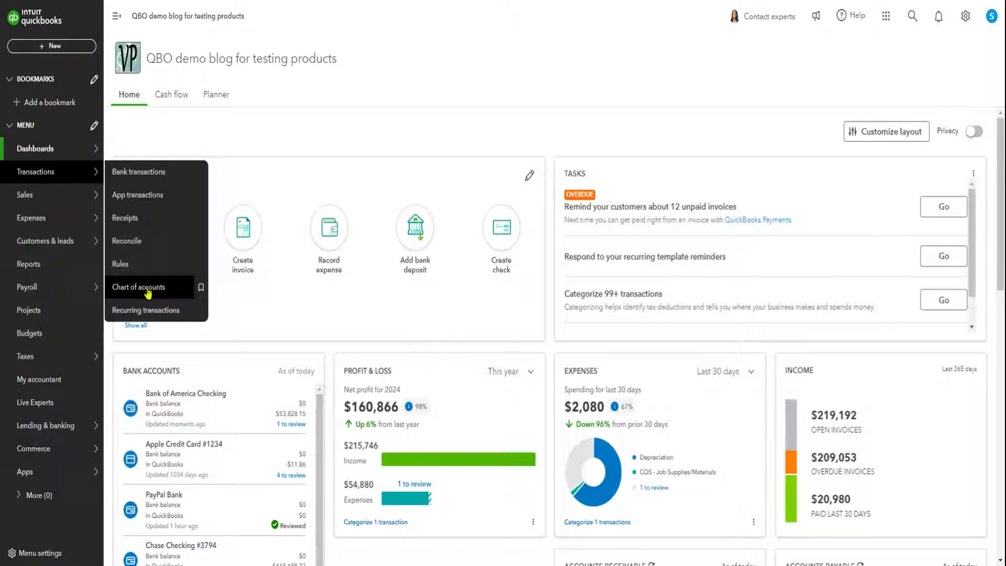
click(148, 289)
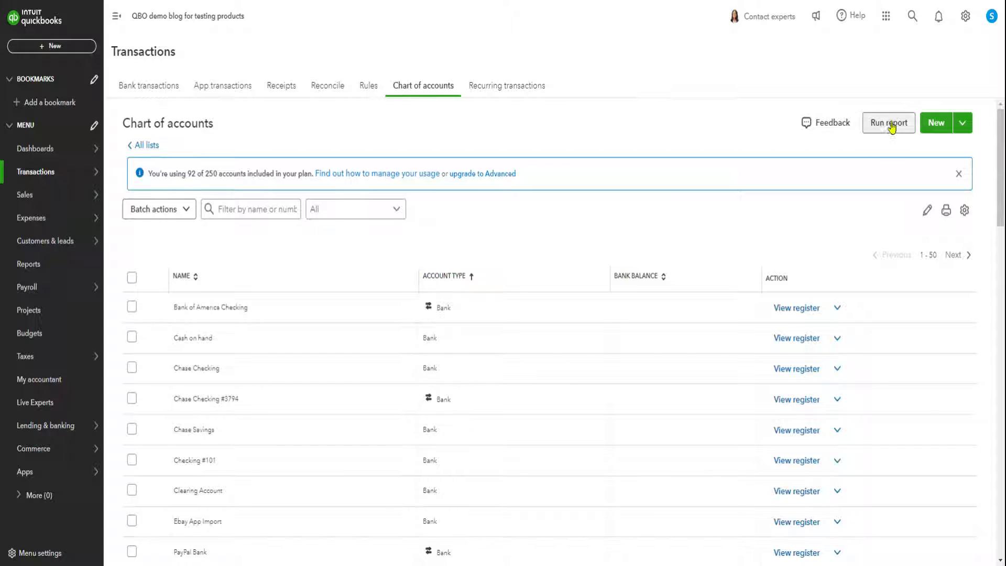
click(936, 124)
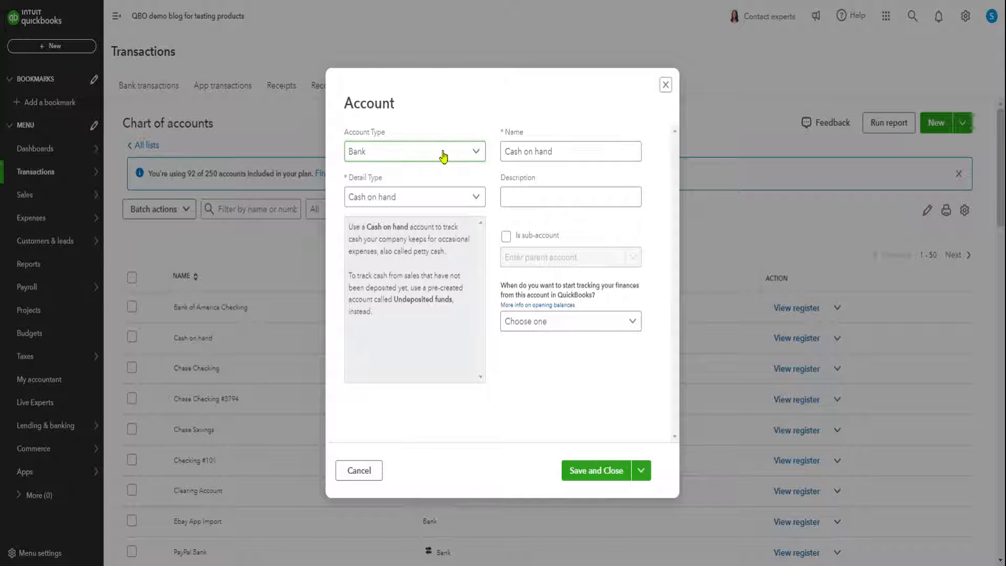
Set the new account's type to Long Term Liabilities and its detail type to Other Long Term Liabilities.
click(477, 153)
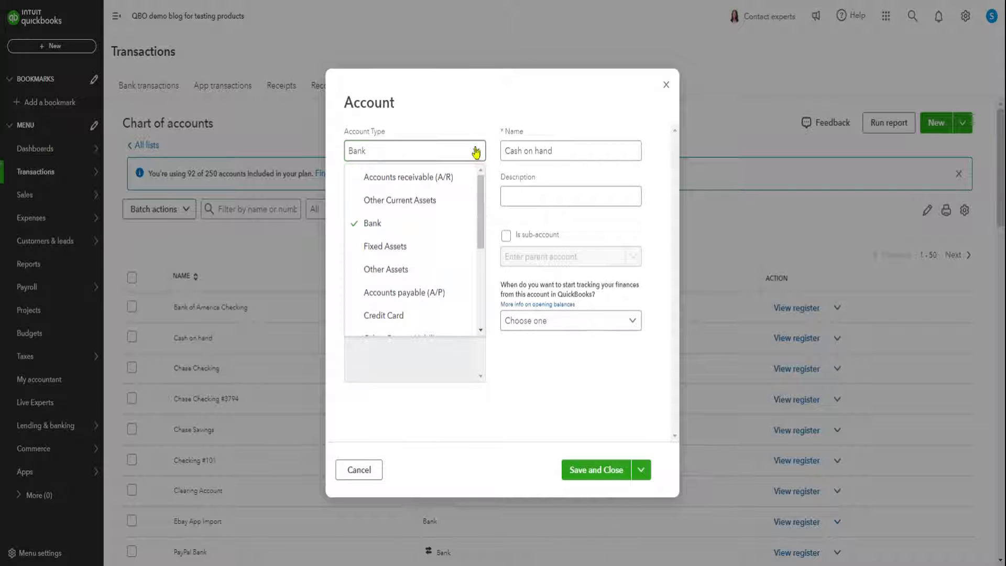
scroll(459, 231, down, 1)
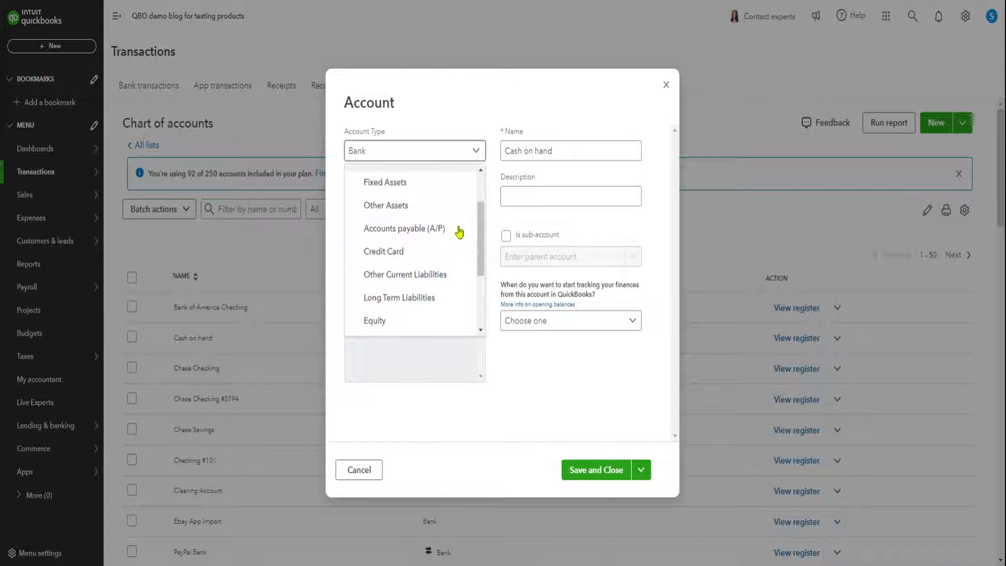
click(397, 297)
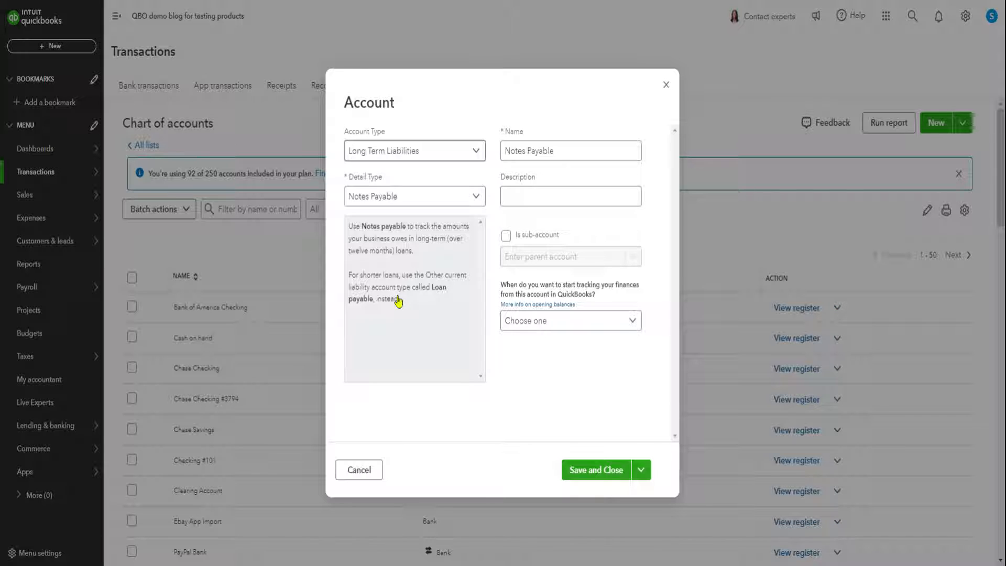
click(478, 198)
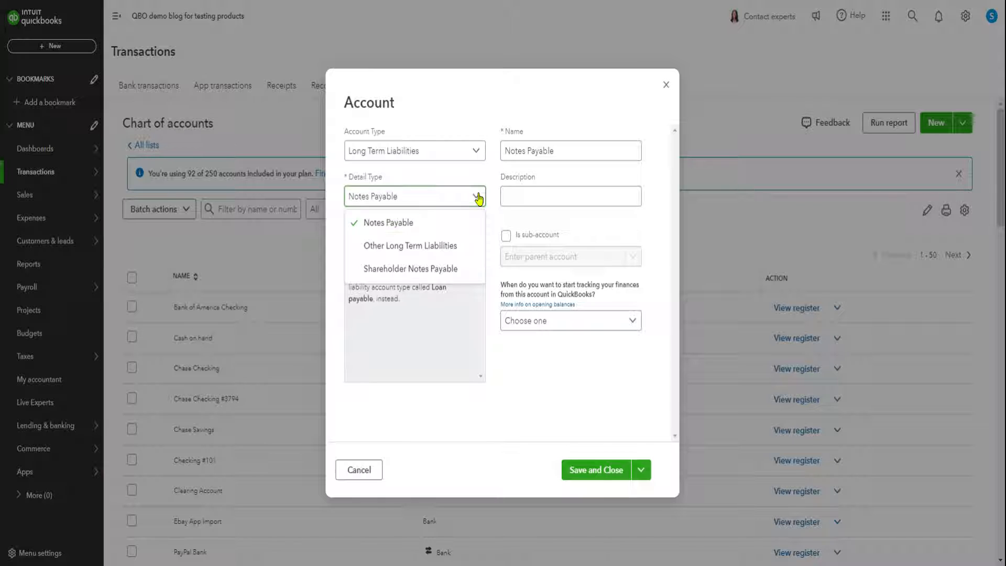
click(384, 249)
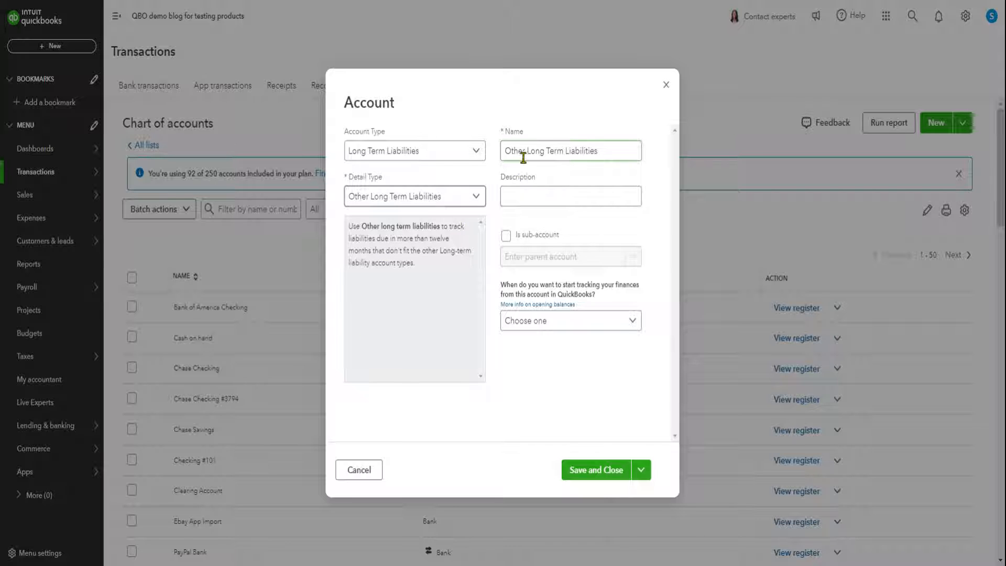
Replace the default account name with "SBA Loan".
click(599, 152)
drag(599, 152, 495, 155)
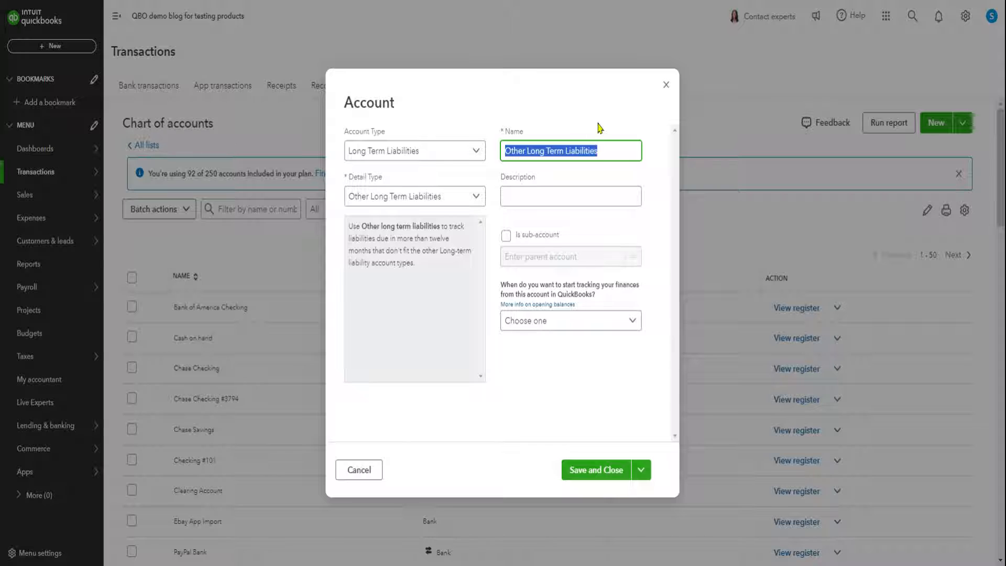
key(BackSpace)
text(sB)
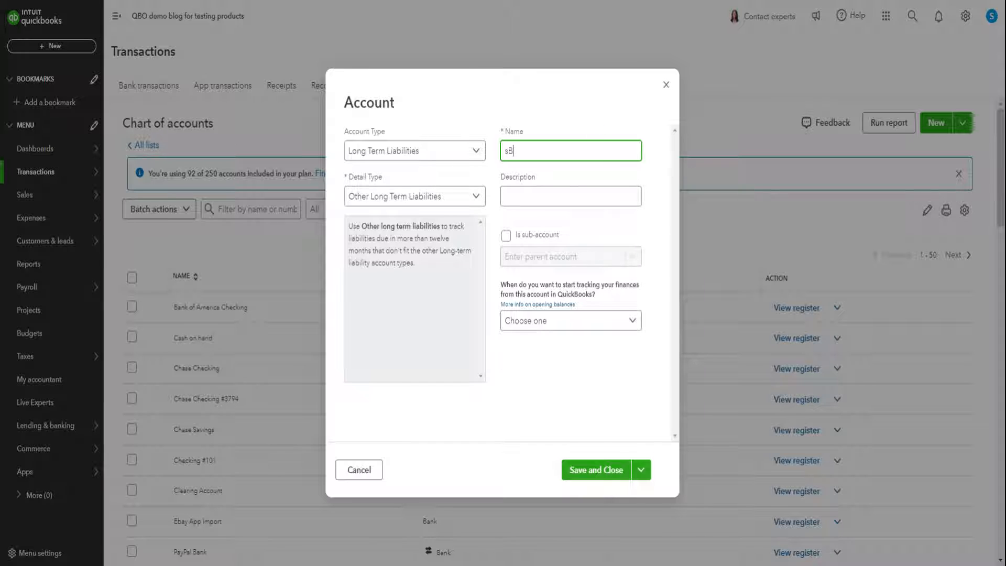
key(BackSpace)
key(BackSpace)
text(SBA Loan)
Copy the account name into the description and extend it to read "SBA Loan $100 x year , interest rate".
drag(540, 150, 508, 152)
click(507, 152)
drag(504, 151, 553, 153)
key(ctrl+c)
click(514, 197)
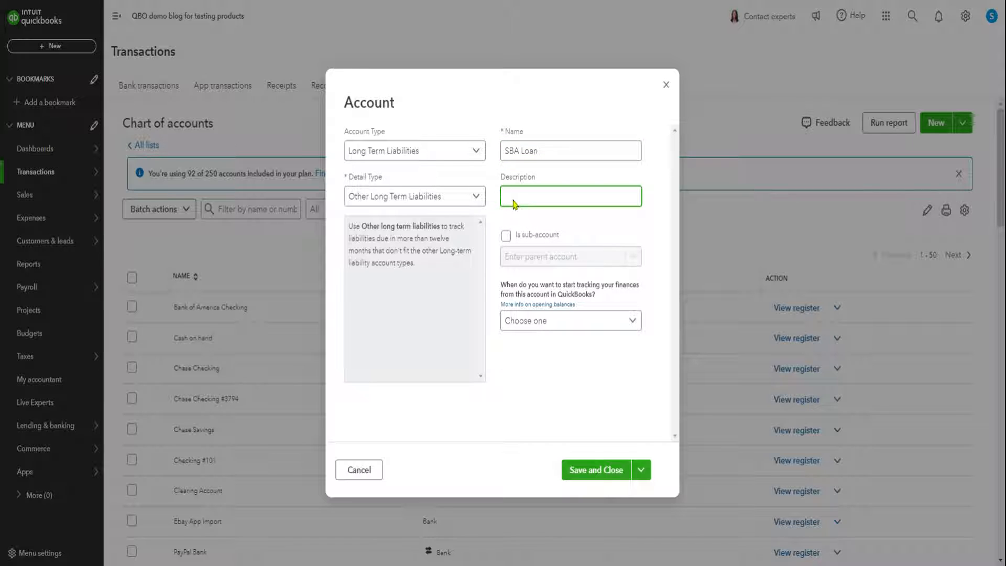
key(ctrl+v)
text($100 x year , interest rate rate)
key(BackSpace)
key(BackSpace)
key(BackSpace)
key(BackSpace)
key(BackSpace)
key(BackSpace)
text(e)
click(632, 330)
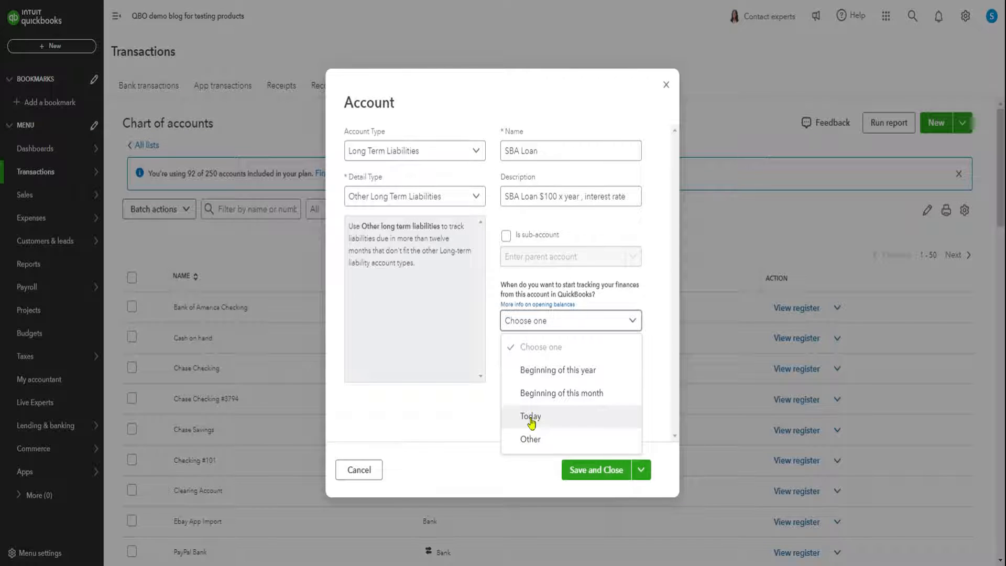
click(539, 373)
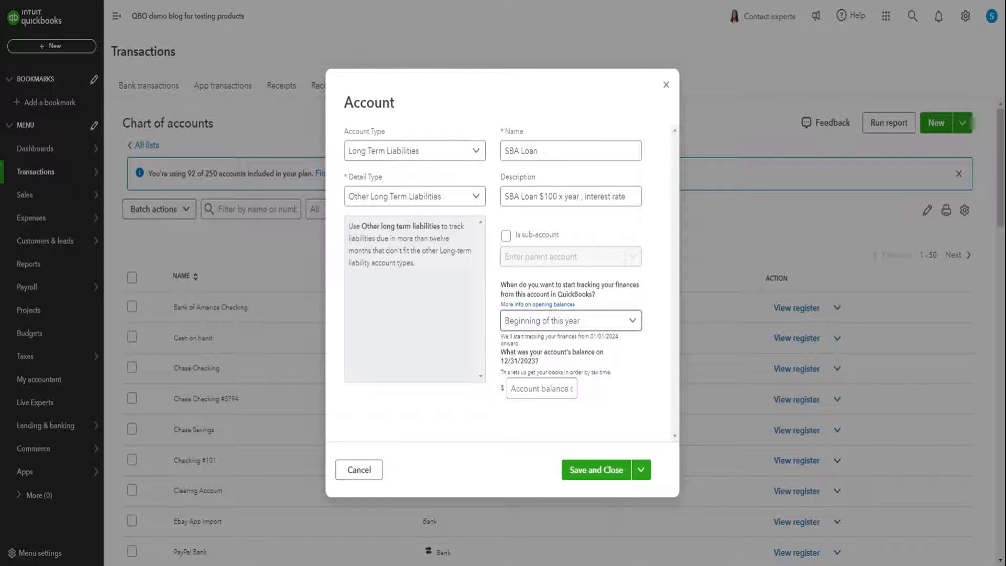
click(519, 388)
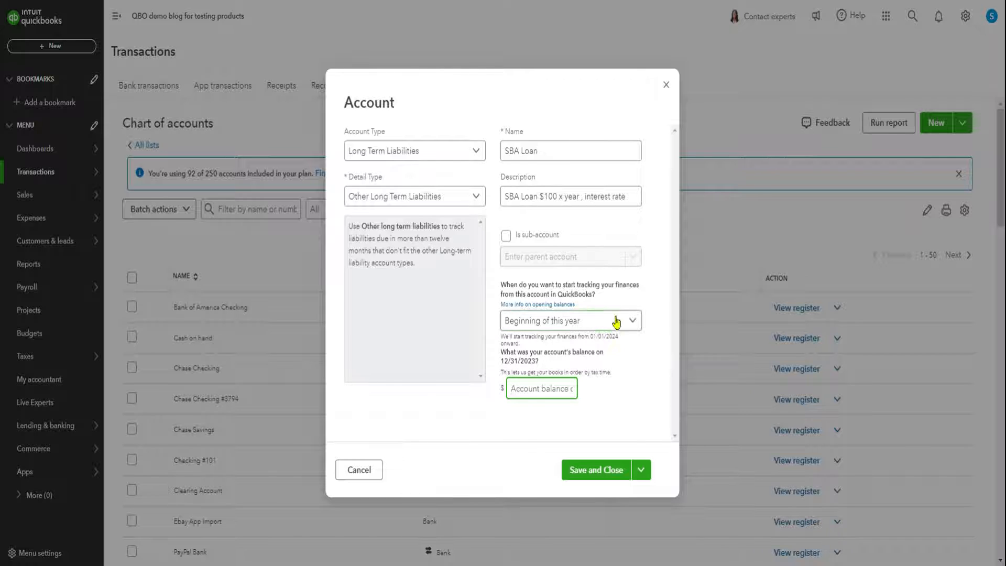
Set the account's tracking start to Other with the date 05/01/2024.
click(635, 326)
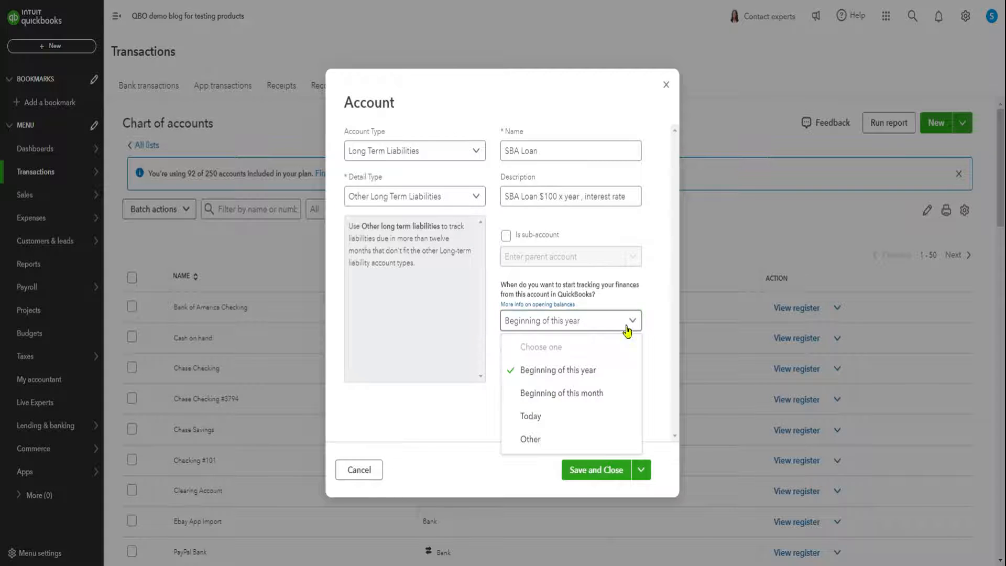
click(538, 443)
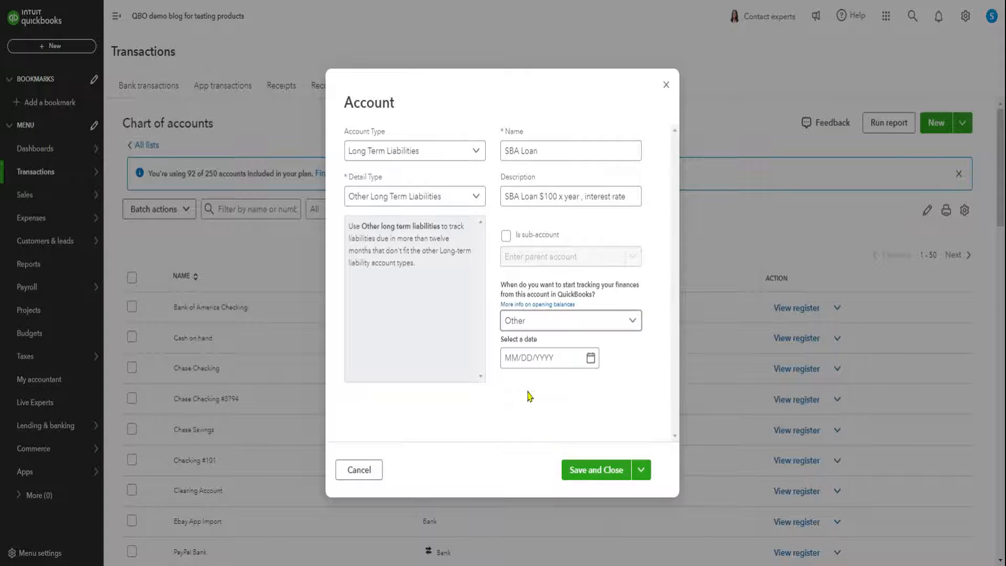
click(591, 358)
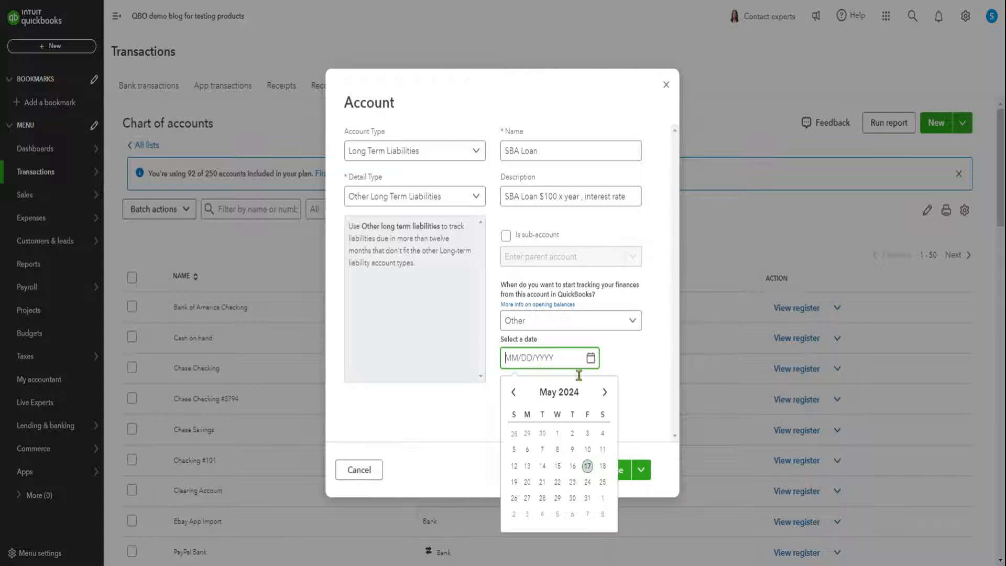
click(557, 433)
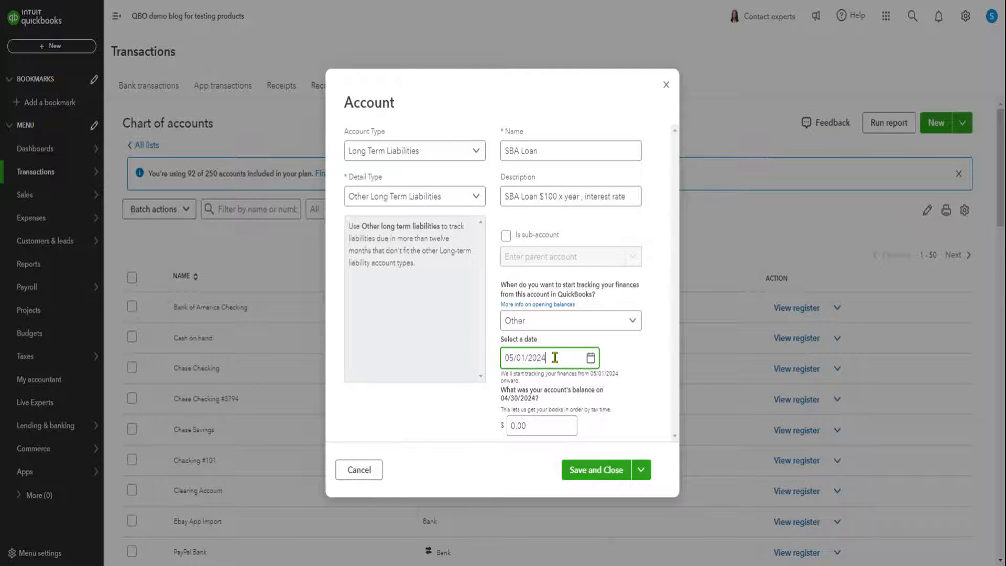
Enter 100,000 as the loan account's opening balance and save the new account.
click(536, 426)
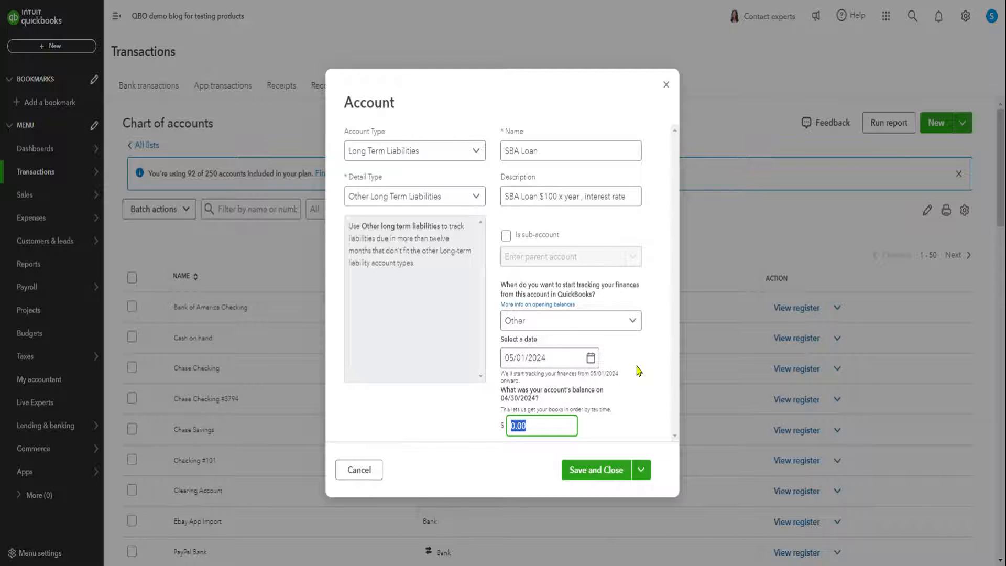
text(100,000)
click(636, 369)
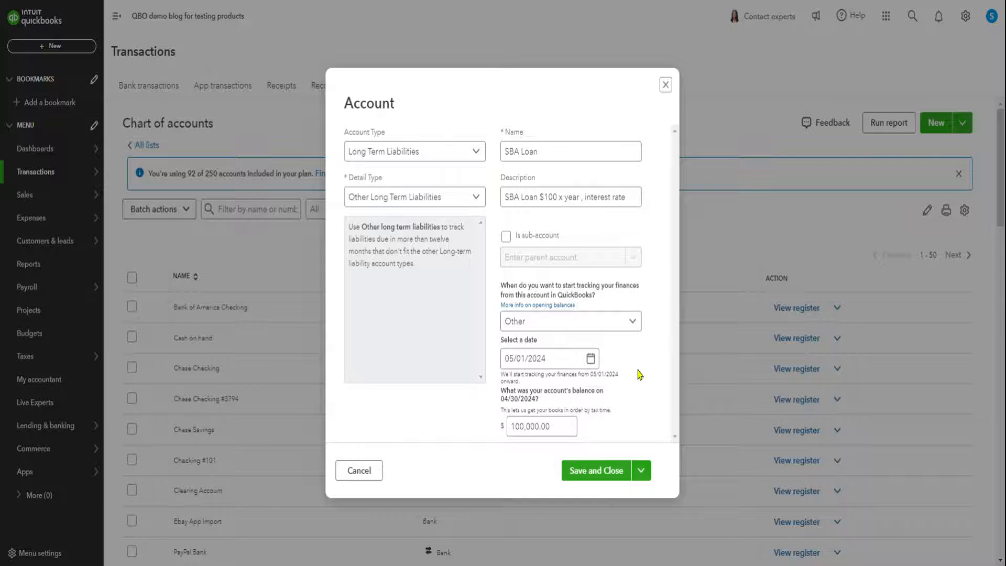
click(535, 423)
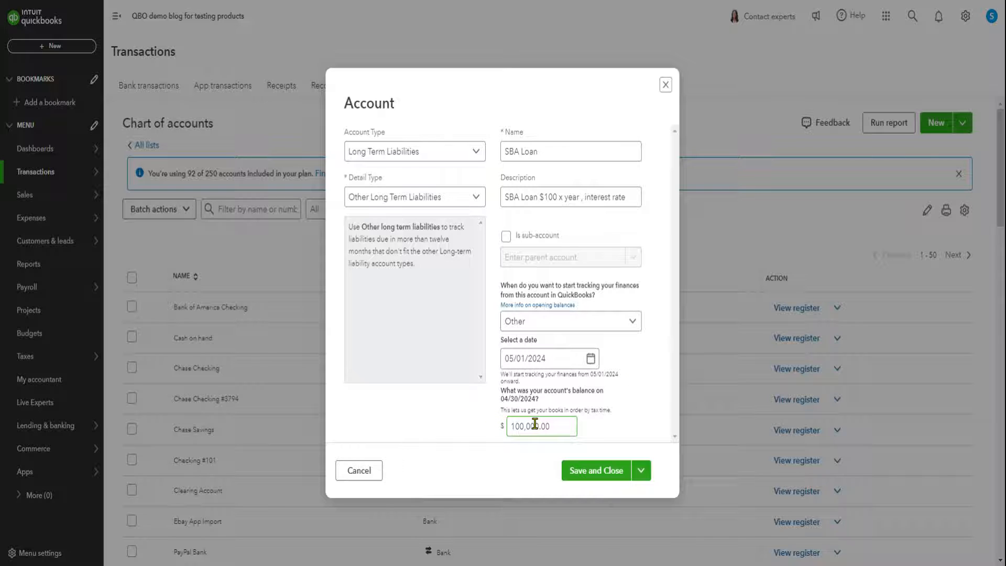
click(556, 365)
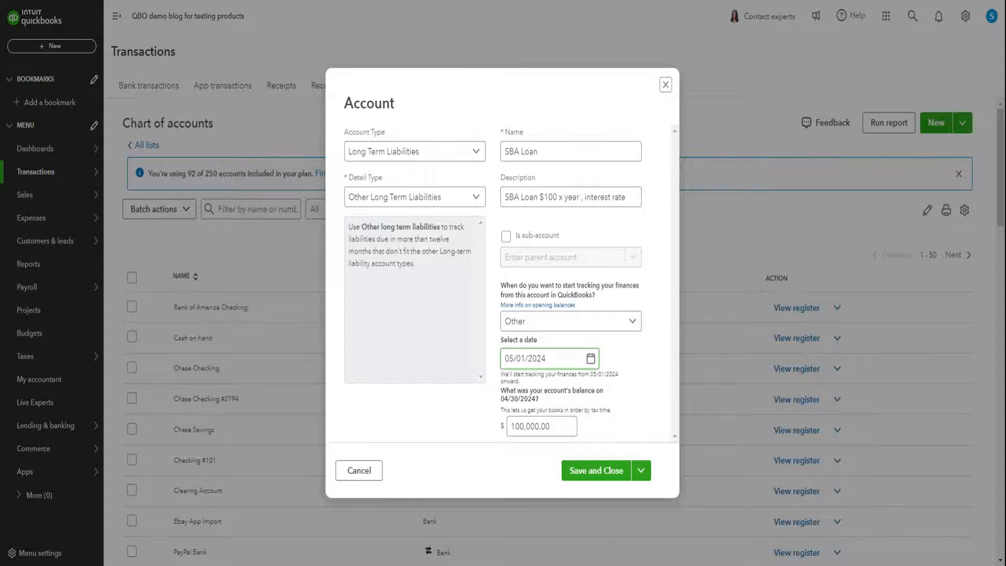
click(615, 388)
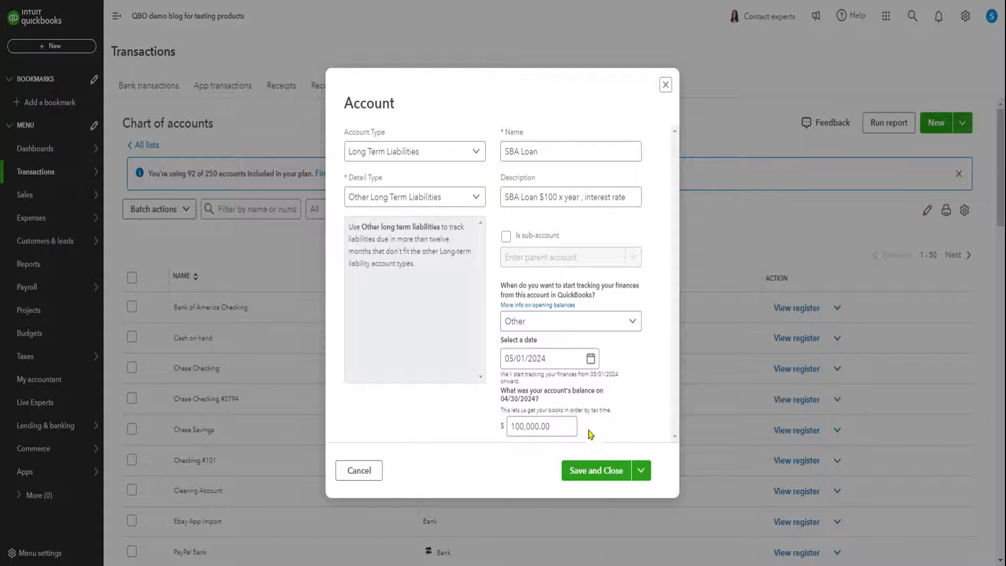
click(558, 426)
click(647, 354)
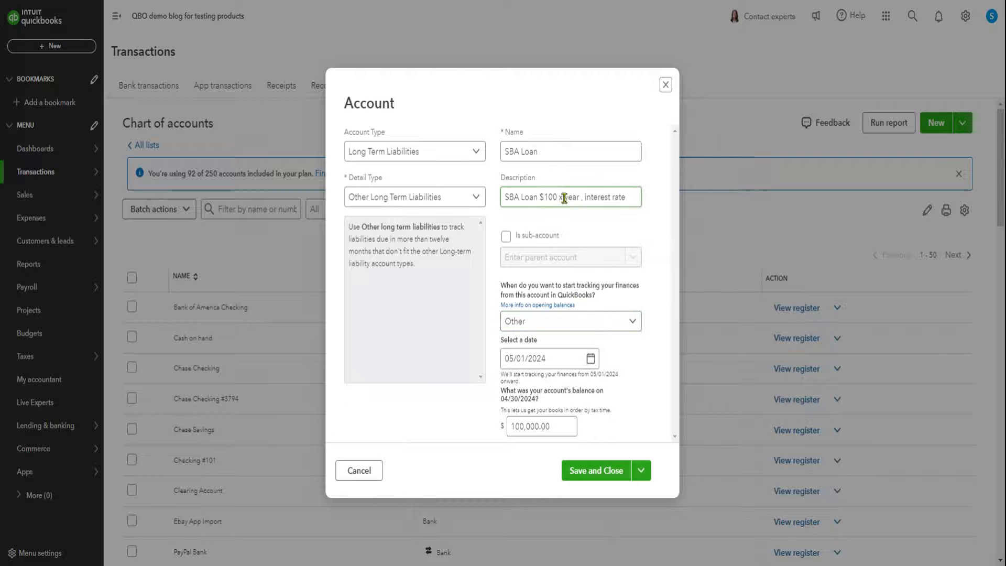
click(588, 475)
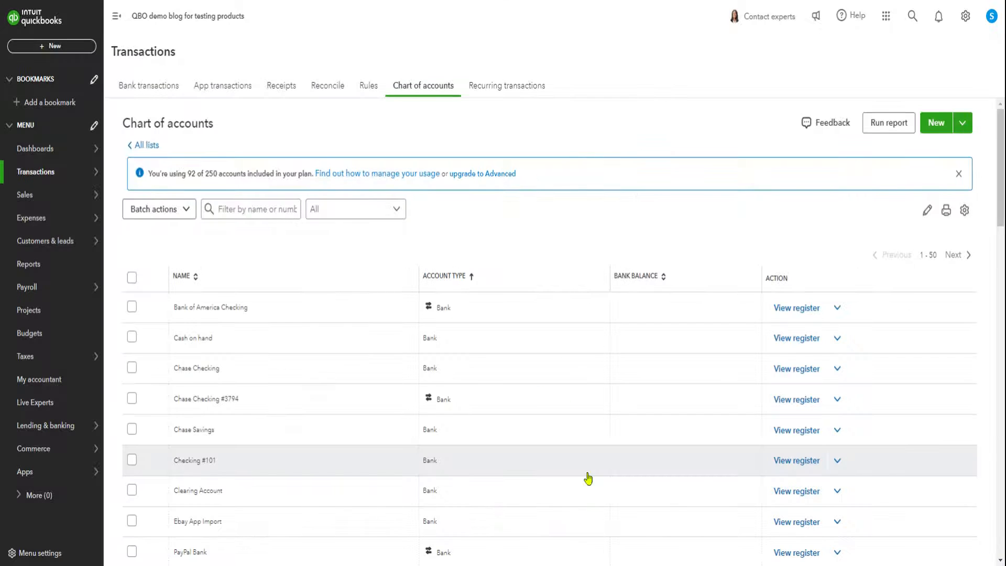
Filter the chart of accounts by "sba" and open the SBA Loan account's register.
click(260, 202)
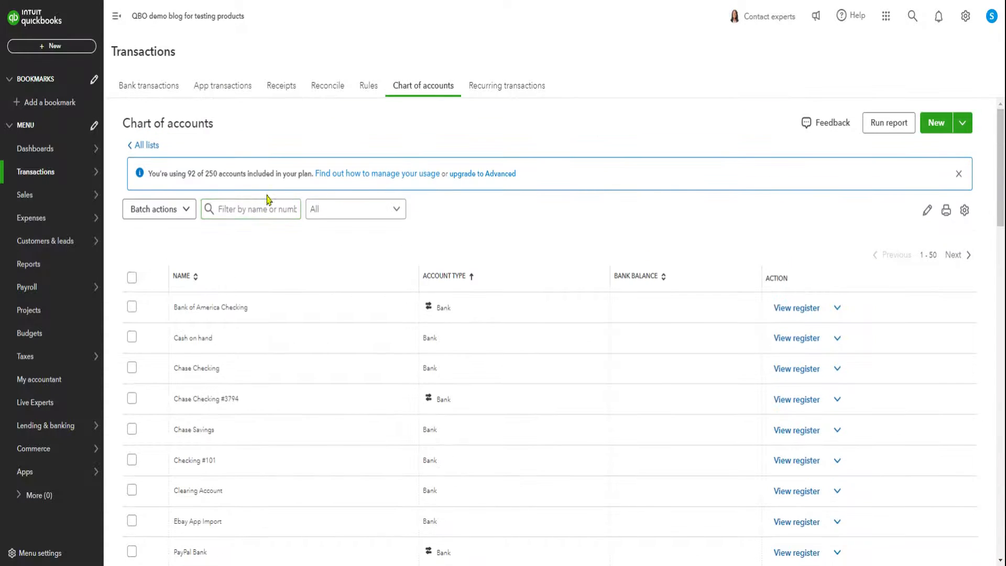
click(254, 210)
text(sba)
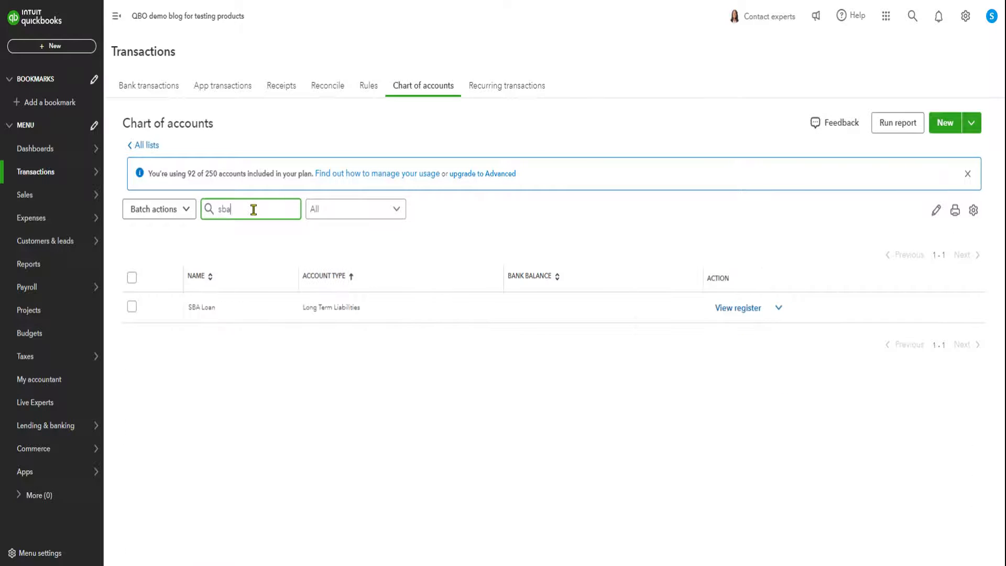
click(730, 313)
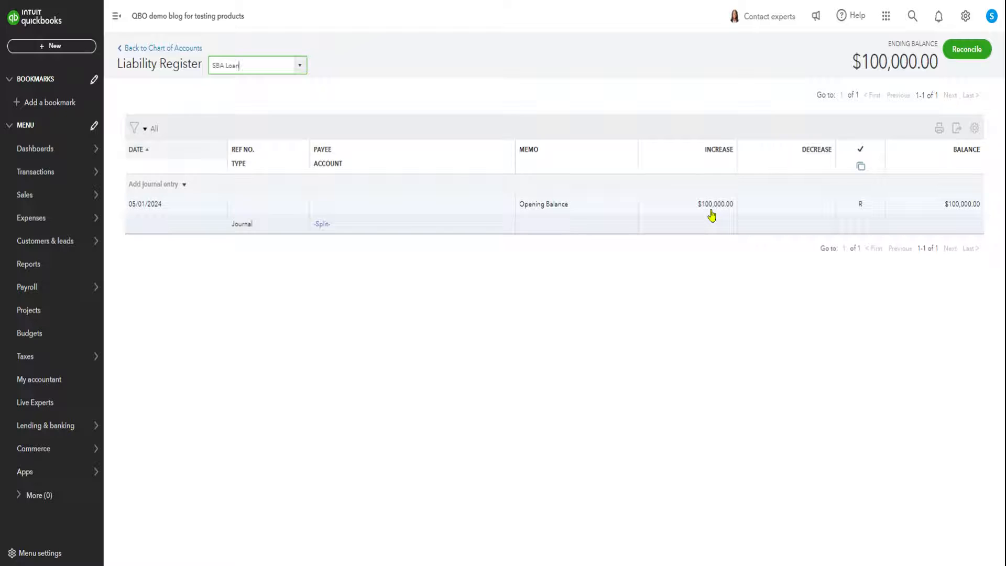
Inspect the opening balance entry and its date calendar in the SBA Loan register, leaving the entry without saving.
click(445, 204)
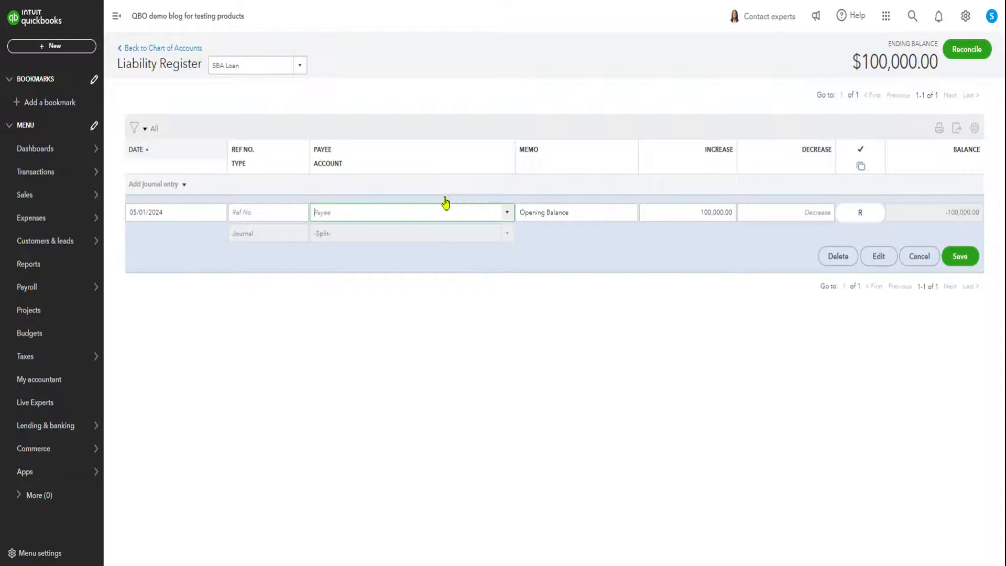
click(177, 212)
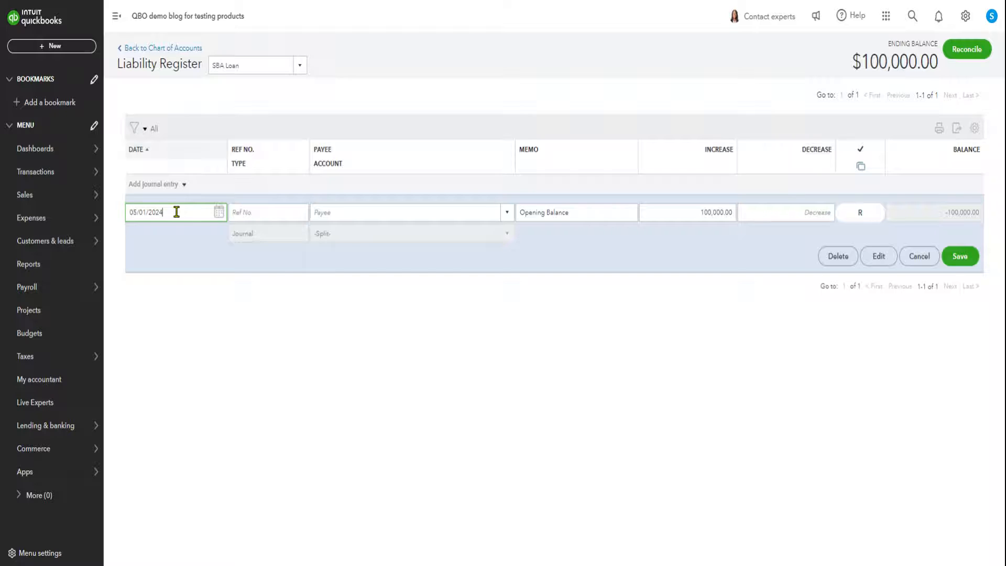
click(223, 219)
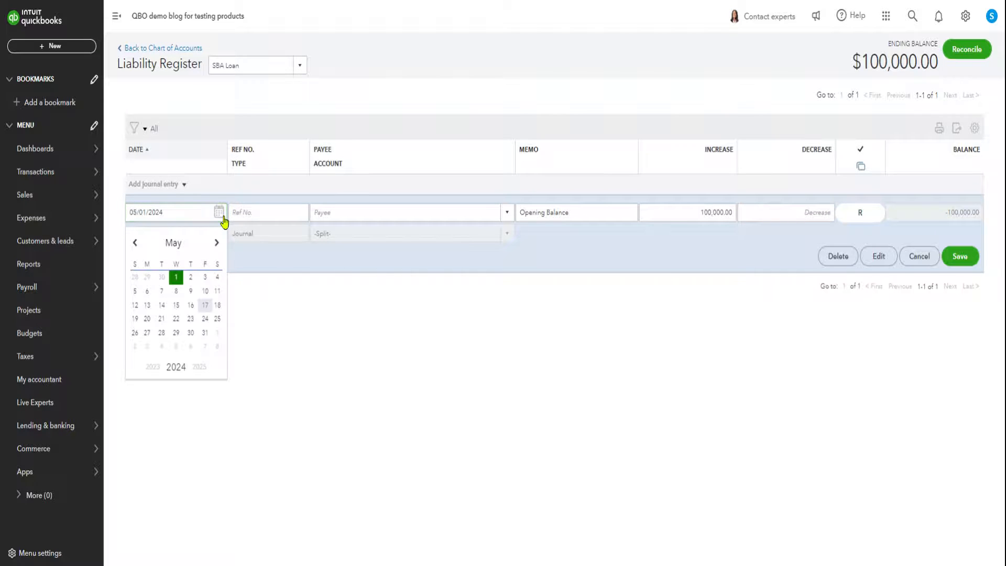
click(224, 218)
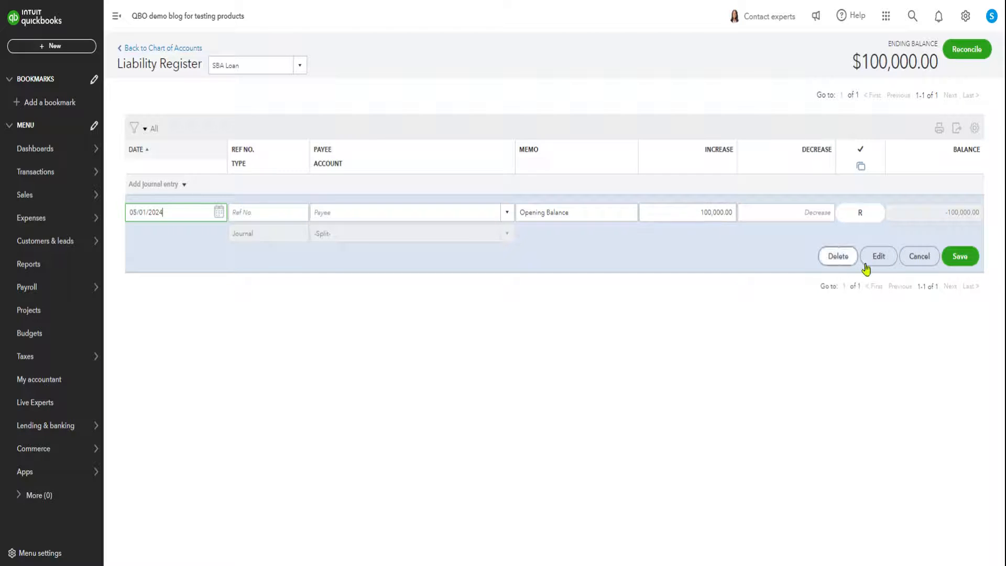
click(919, 257)
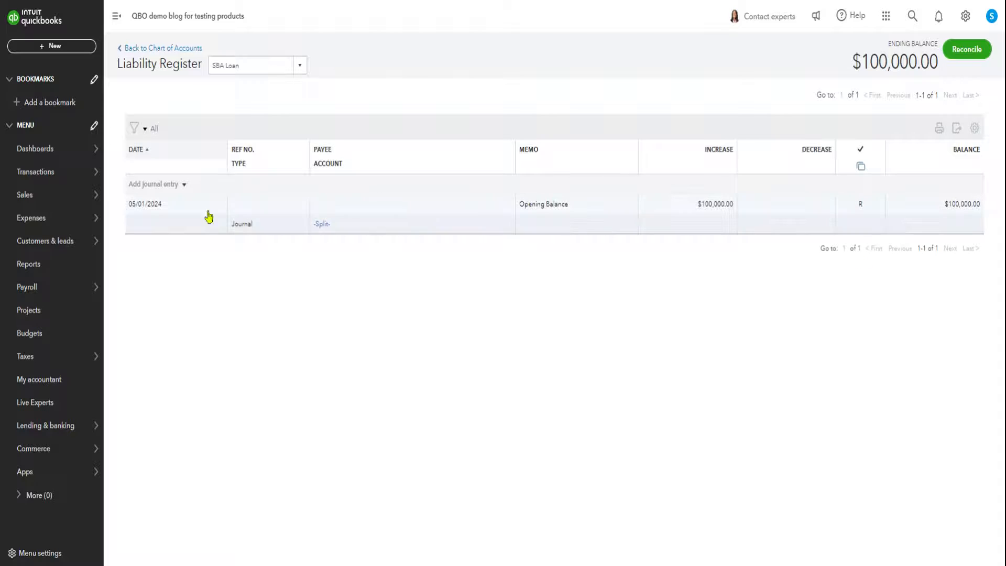
Open the Balance Sheet report and check the SBA Loan line under Long-Term Liabilities.
click(29, 265)
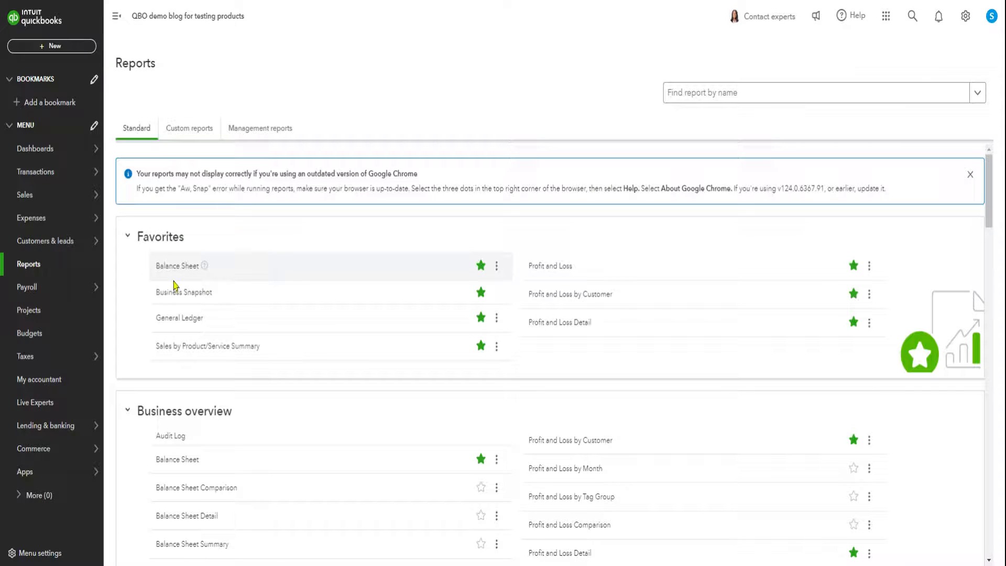
click(166, 274)
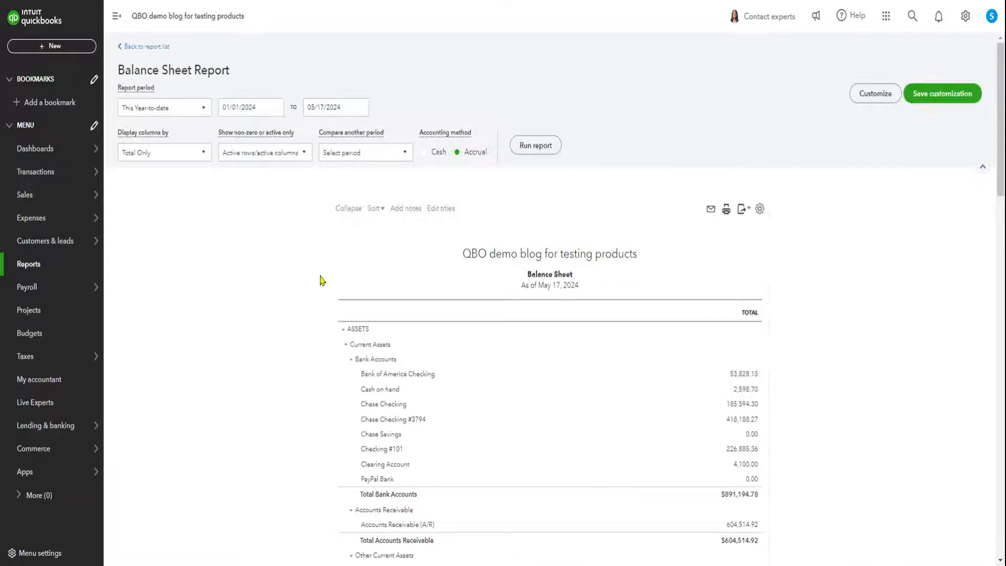
scroll(633, 334, down, 10)
scroll(633, 340, down, 4)
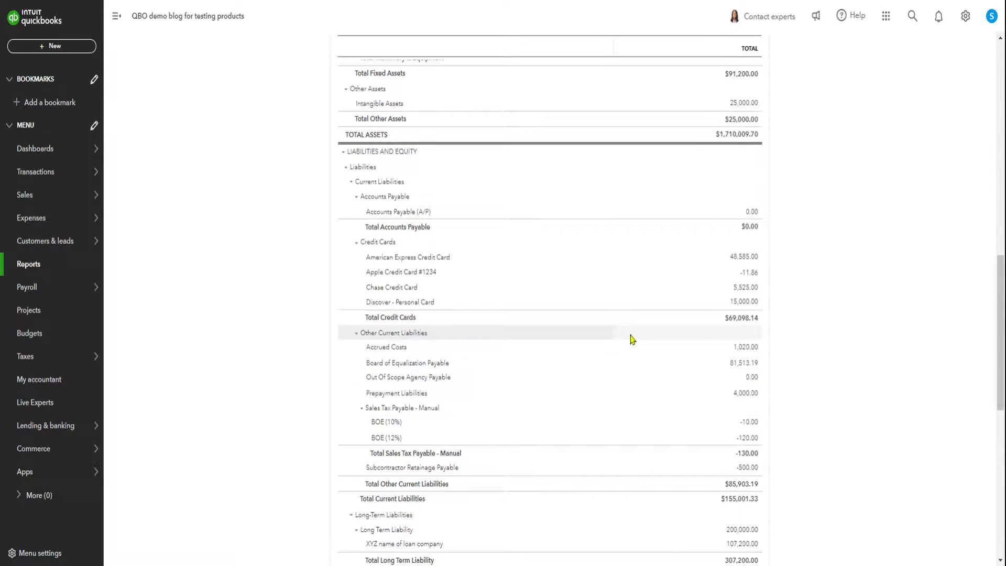
scroll(633, 340, down, 3)
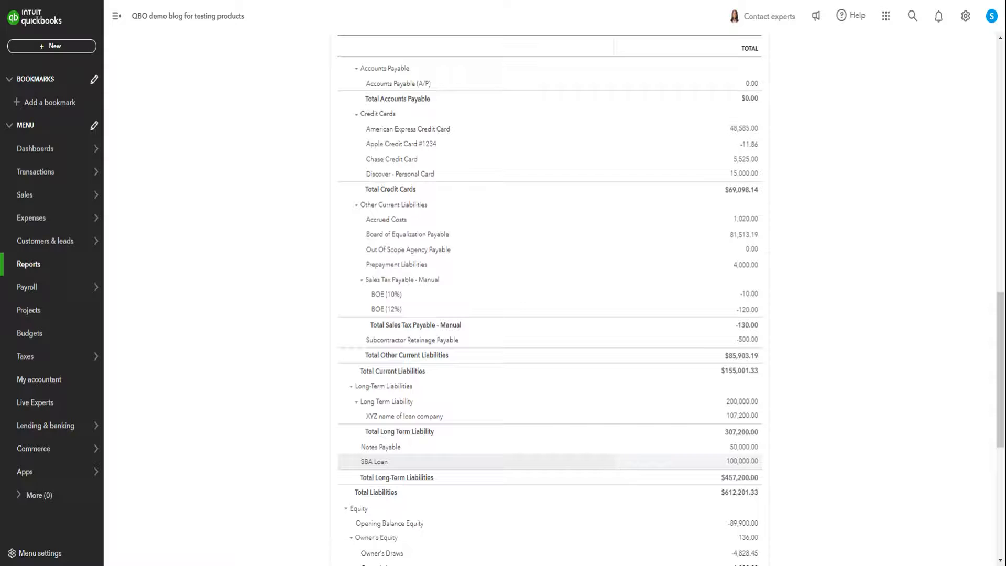
Start a new expense and add SBA Loan Financing Company as a new vendor for its payee.
scroll(621, 469, up, 15)
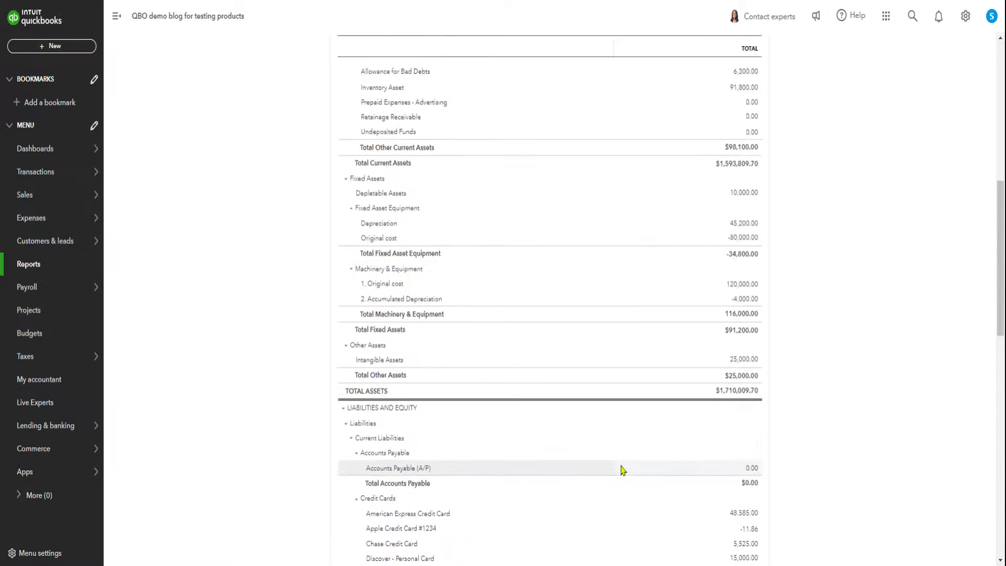
scroll(621, 469, up, 2)
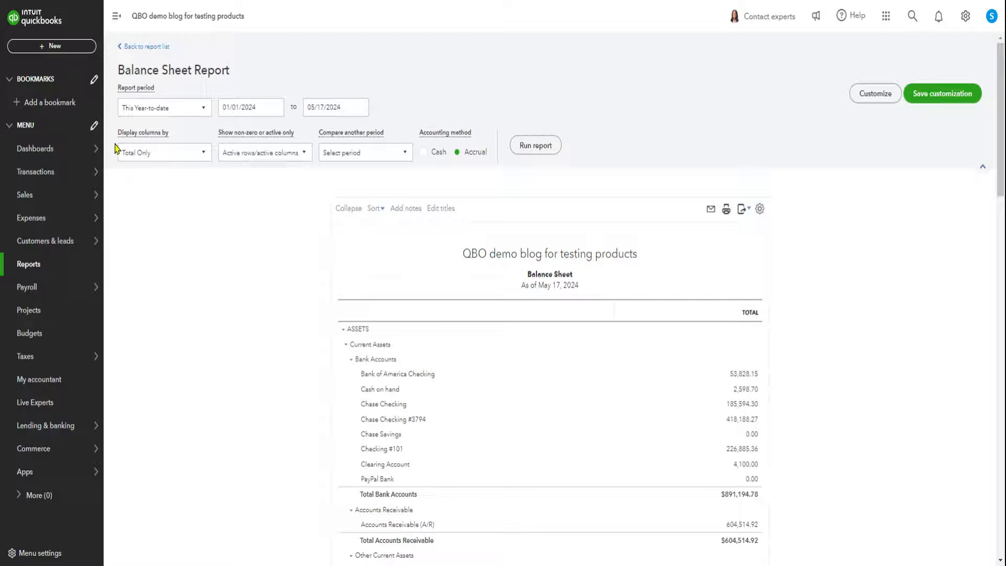
mouse_move(49, 213)
click(61, 47)
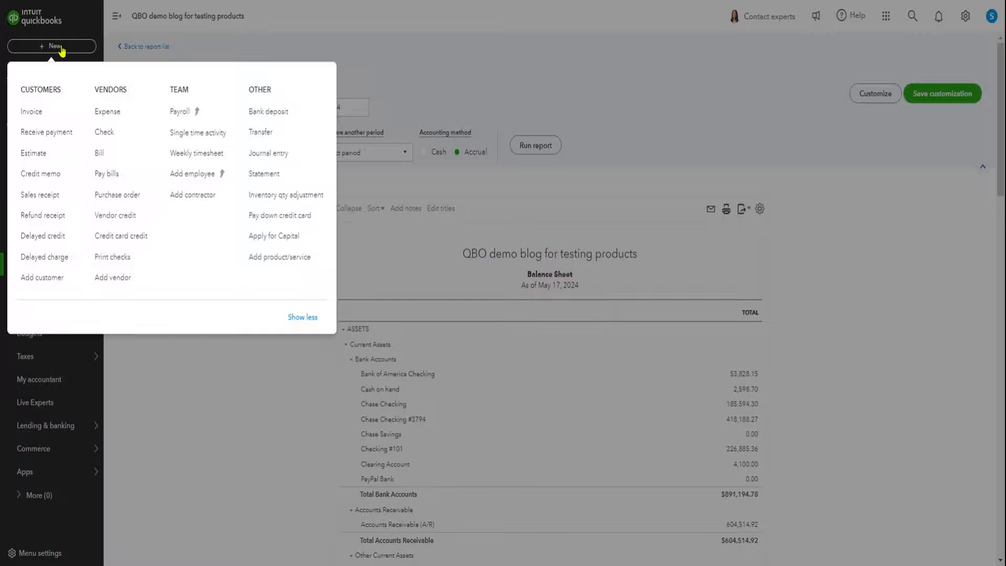
click(109, 112)
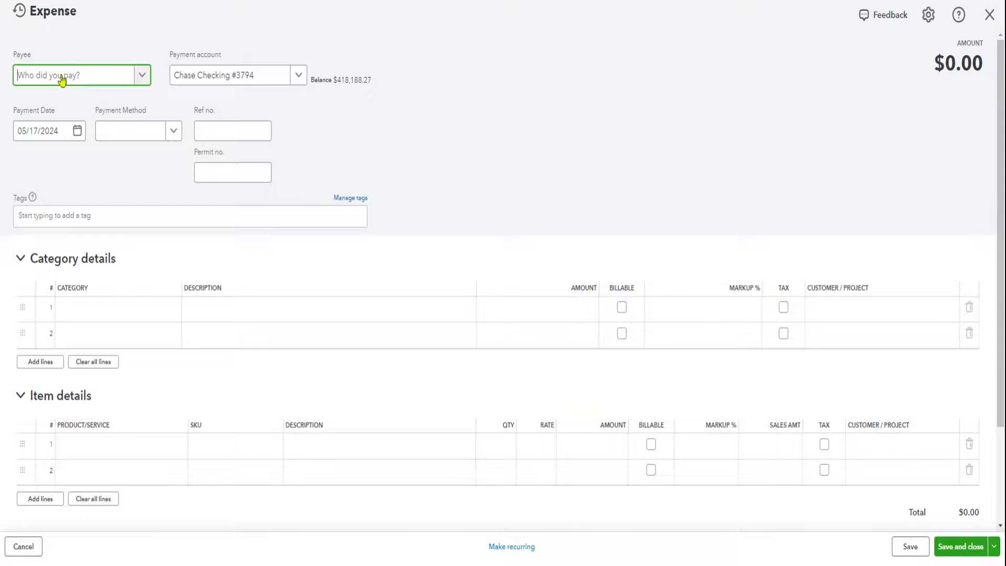
text(SBA)
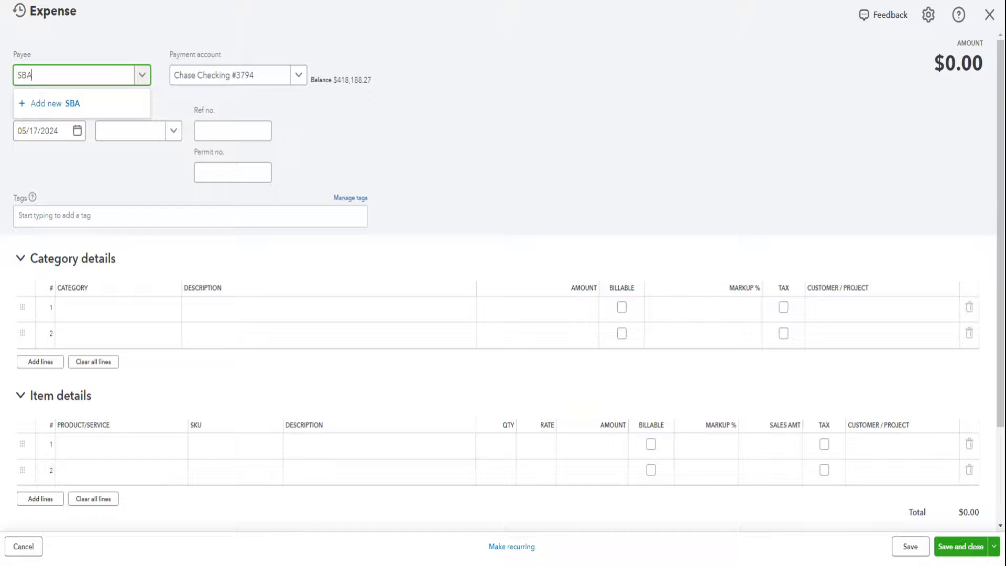
text( Loan Financing Company)
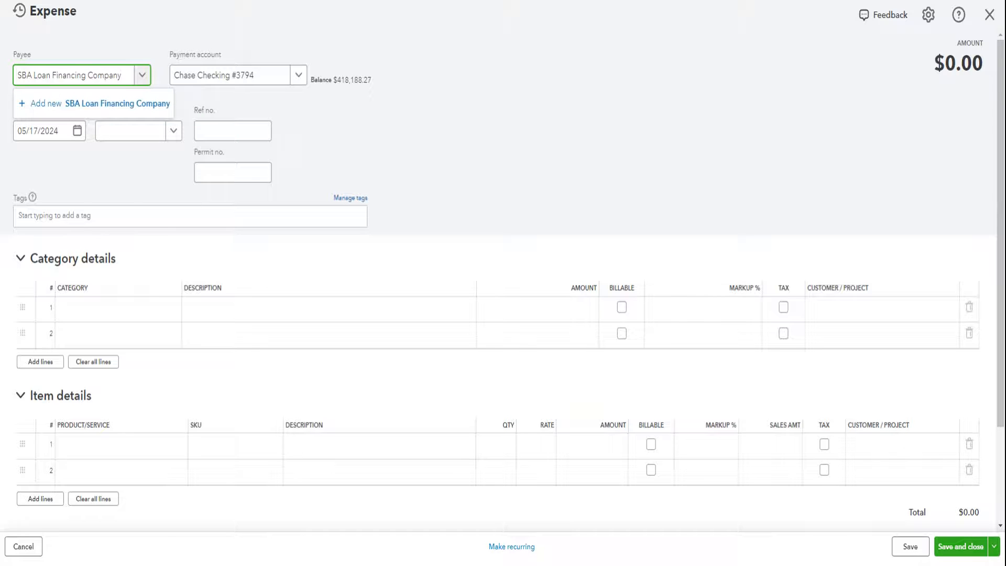
click(85, 103)
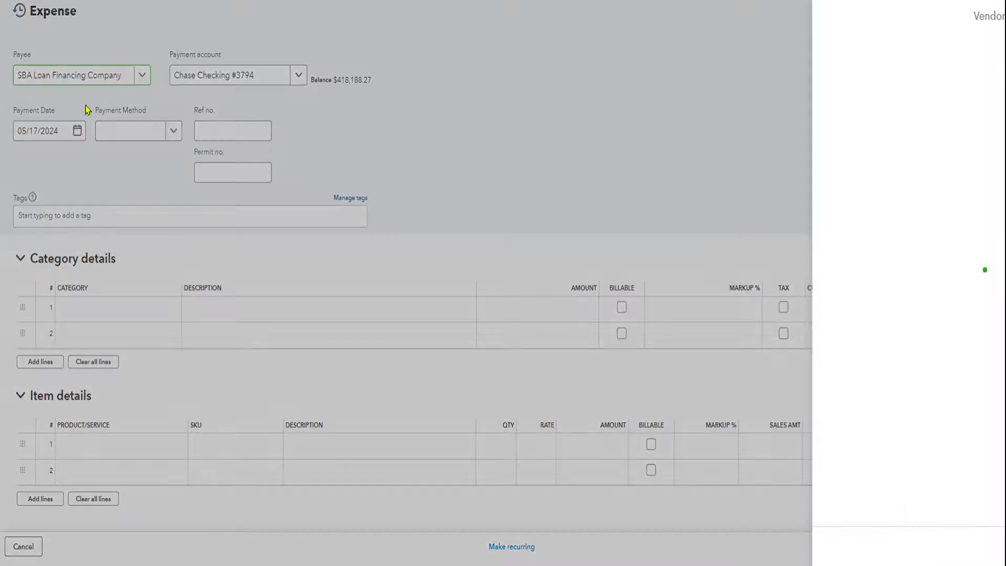
click(978, 554)
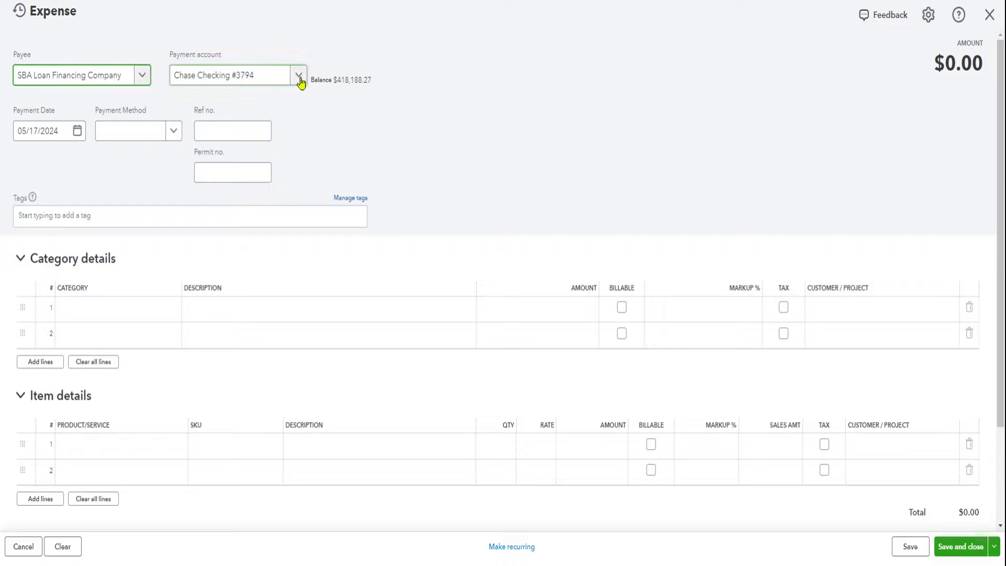
Set the expense's payment account to Bank of America Checking, payment date to 05/01/2024 and payment method to Bank Card.
click(299, 75)
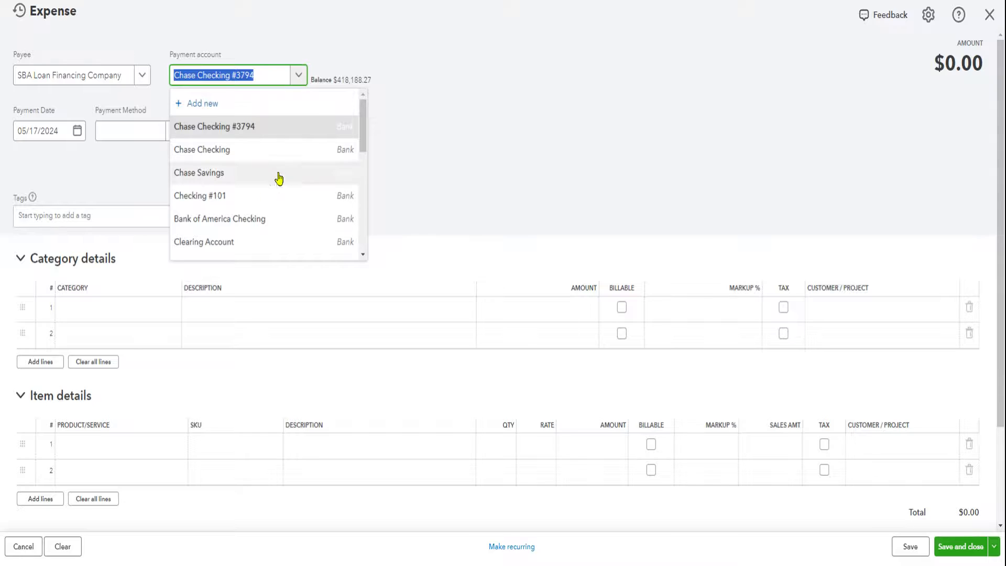
click(262, 219)
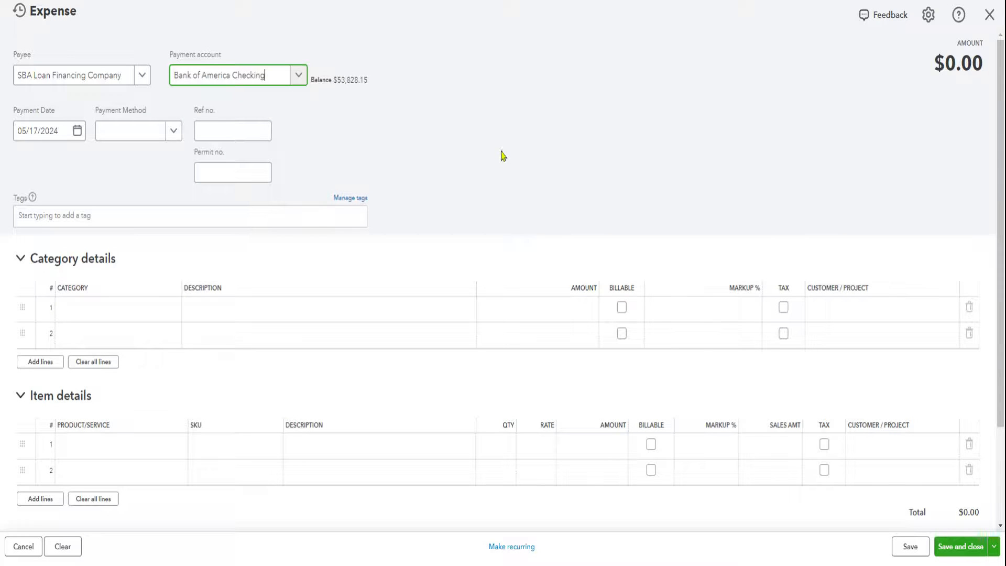
click(77, 135)
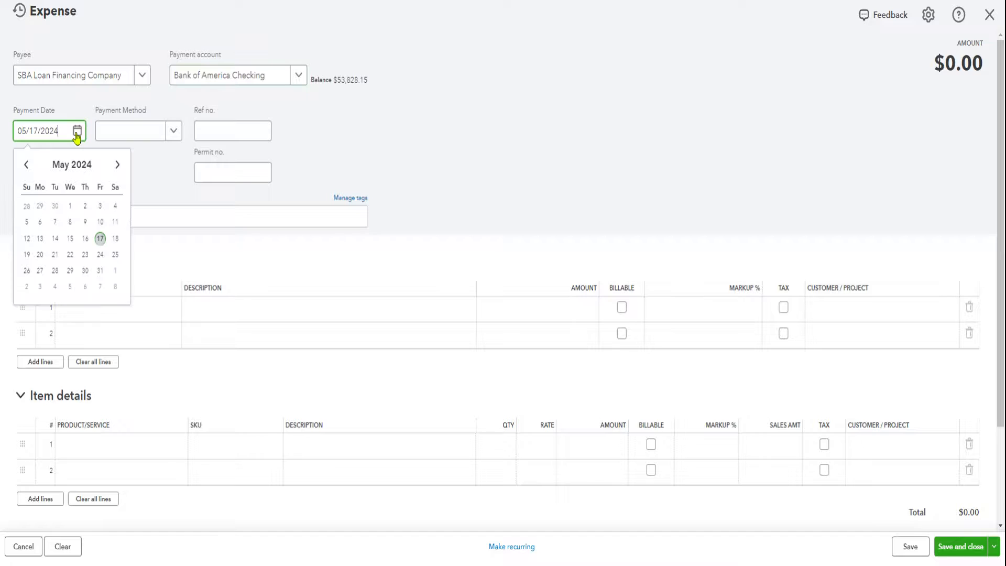
click(71, 205)
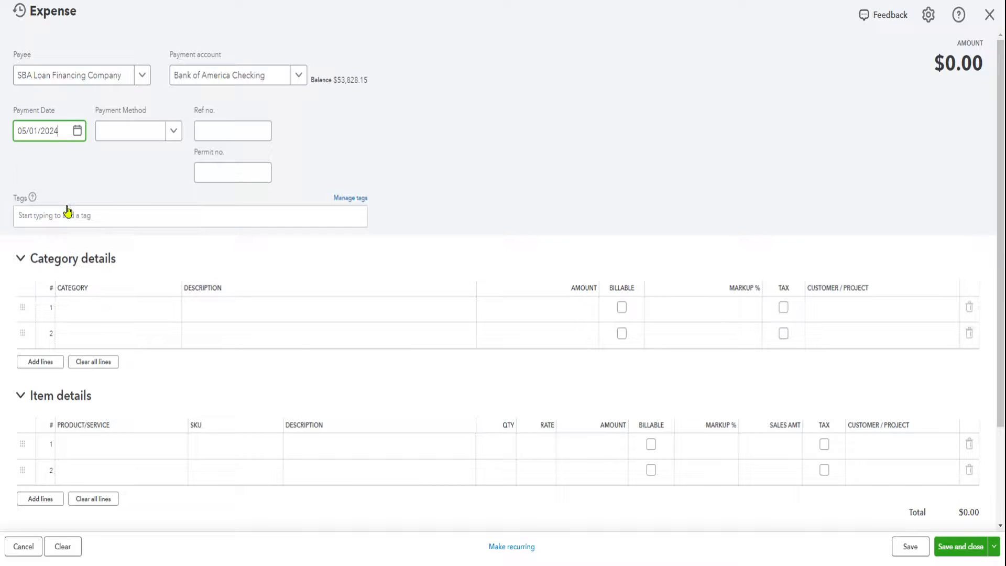
click(173, 135)
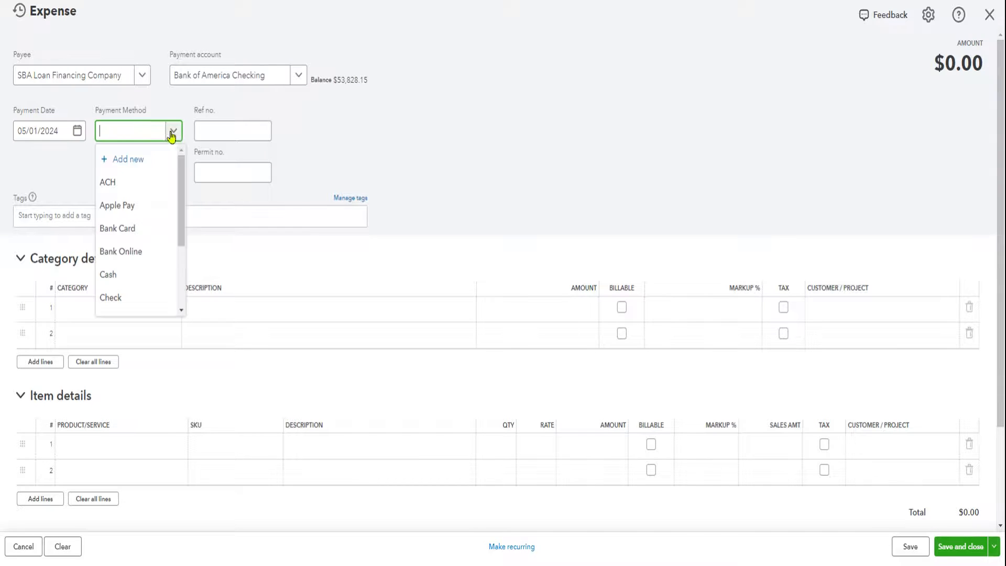
click(139, 230)
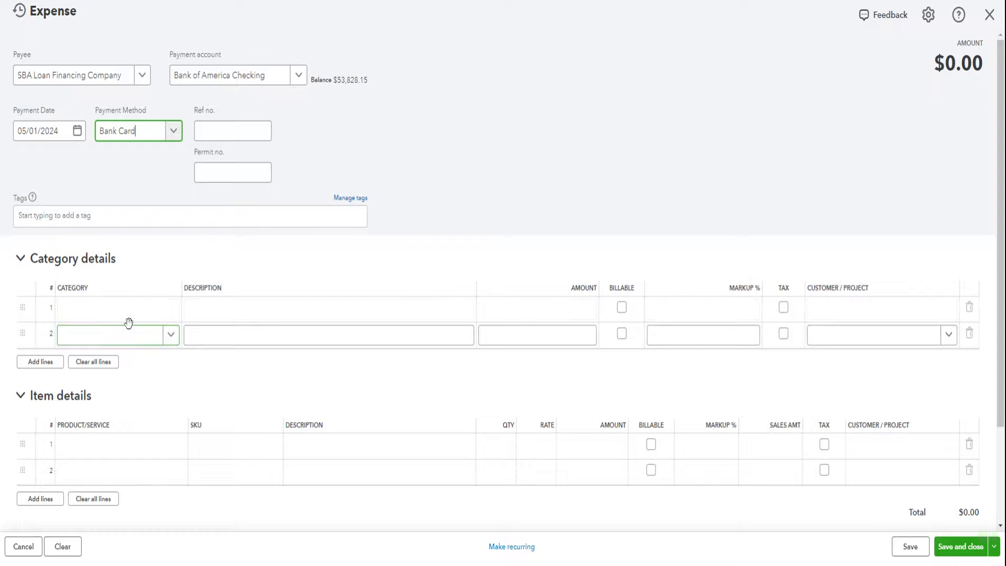
Collapse the item details and fill the first category line with SBA Loan and an amount of 1,000.
click(35, 397)
click(107, 314)
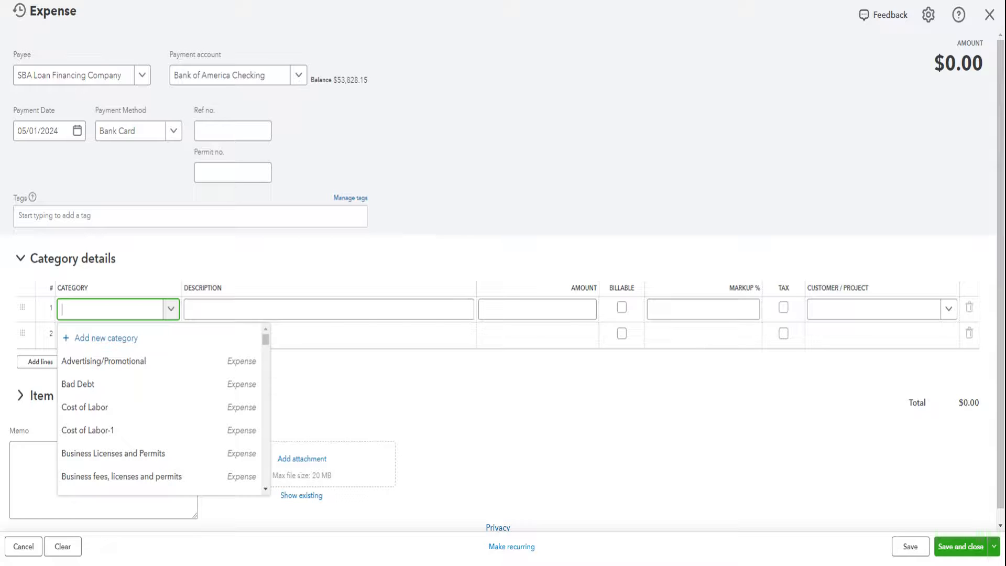
text(sba)
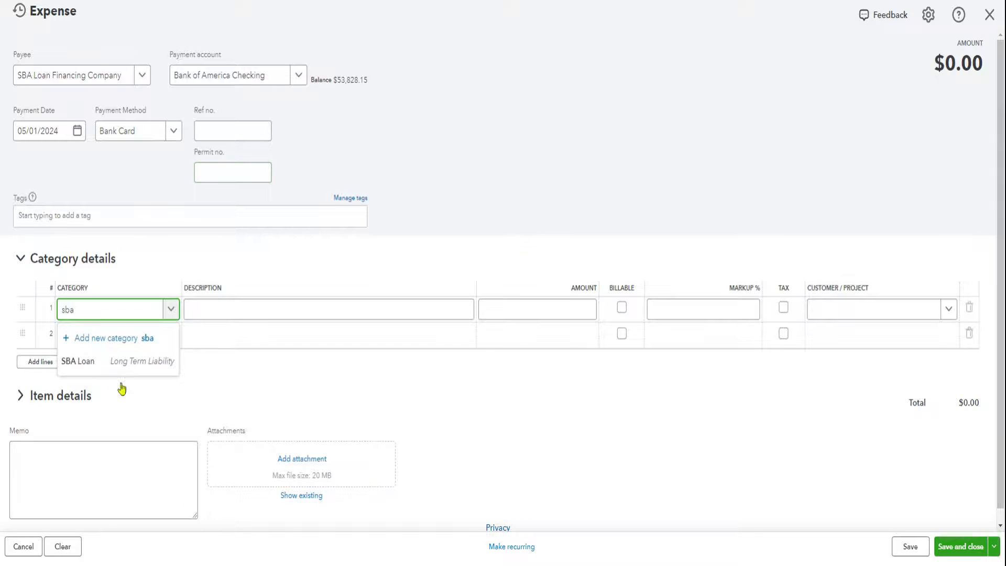
click(110, 369)
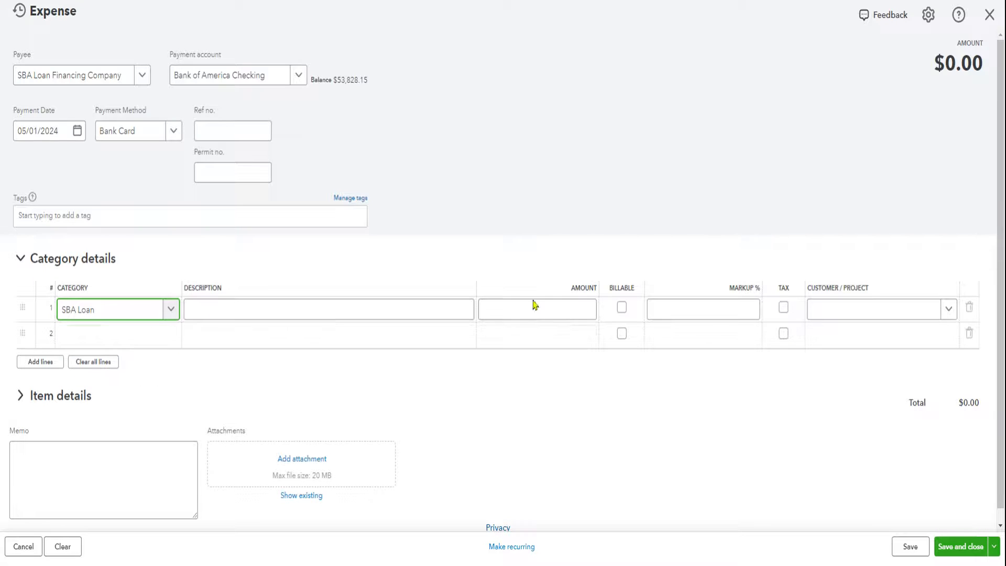
click(580, 313)
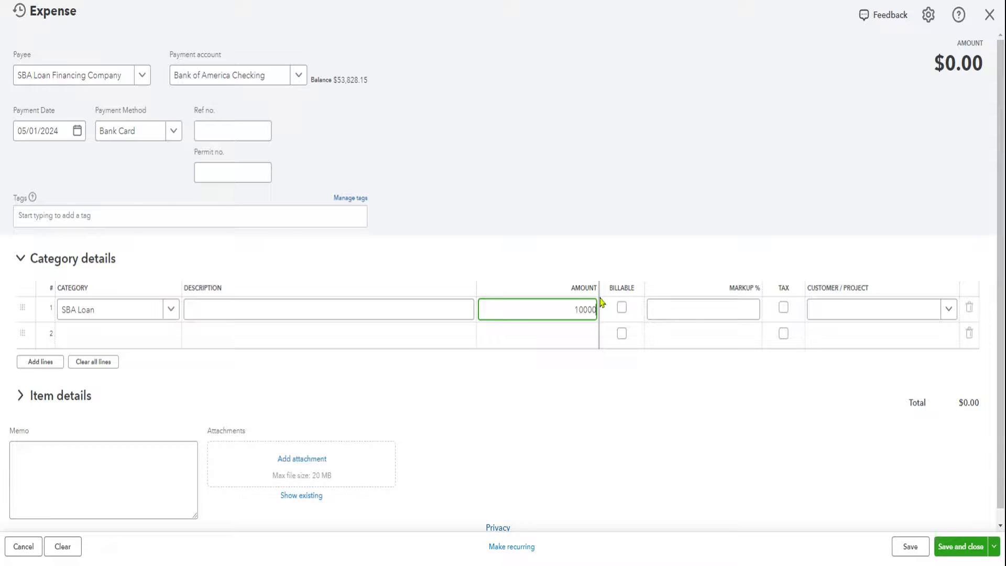
text(10000)
key(BackSpace)
text(\)
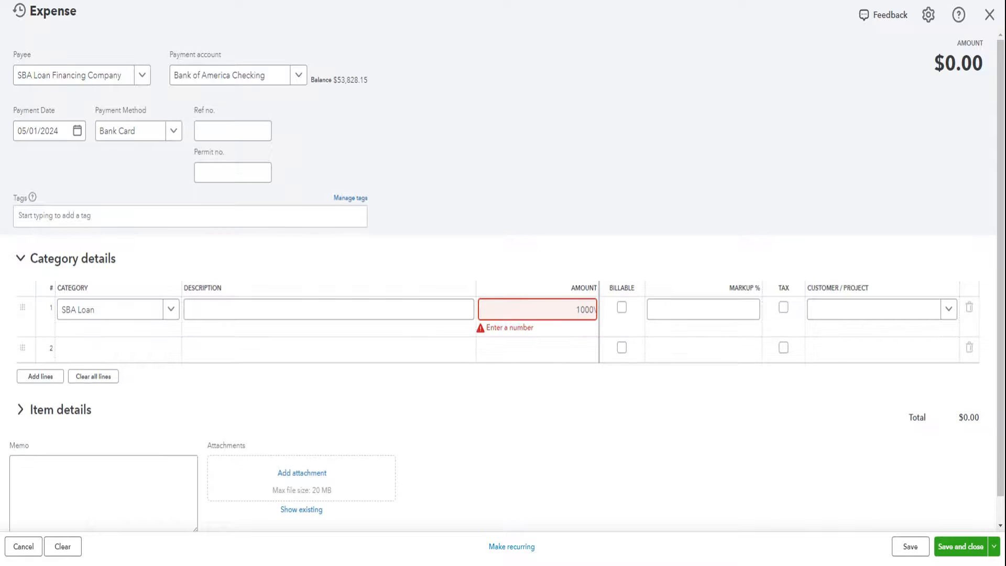
key(BackSpace)
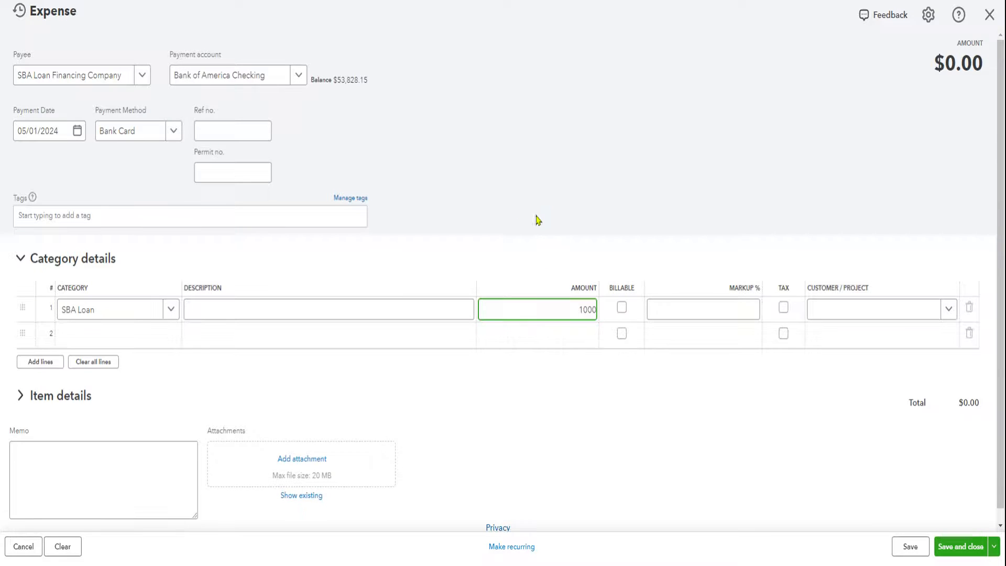
click(516, 258)
Add a second category line for Interest Paid with an amount of 100, and save and close the expense.
click(119, 341)
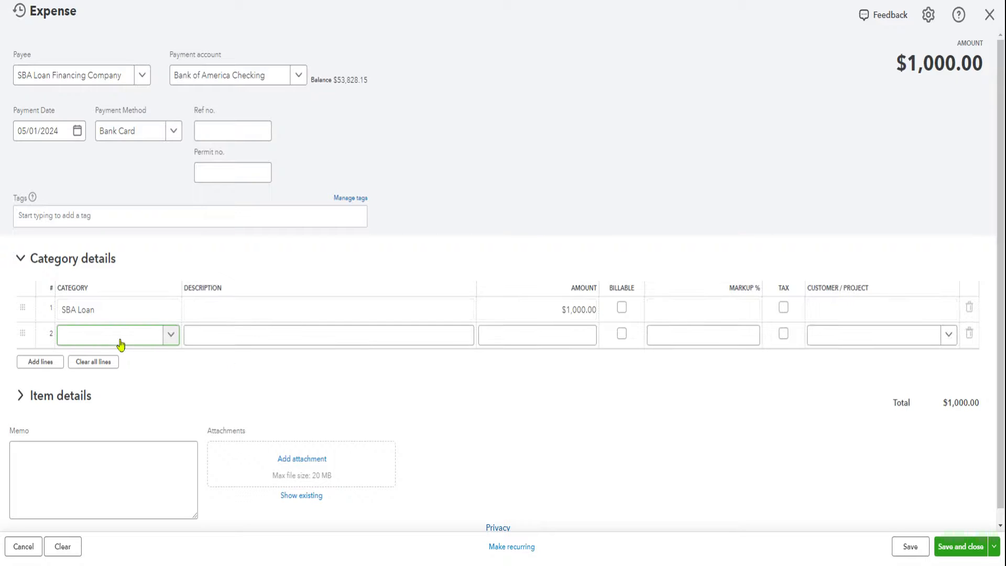
text(i)
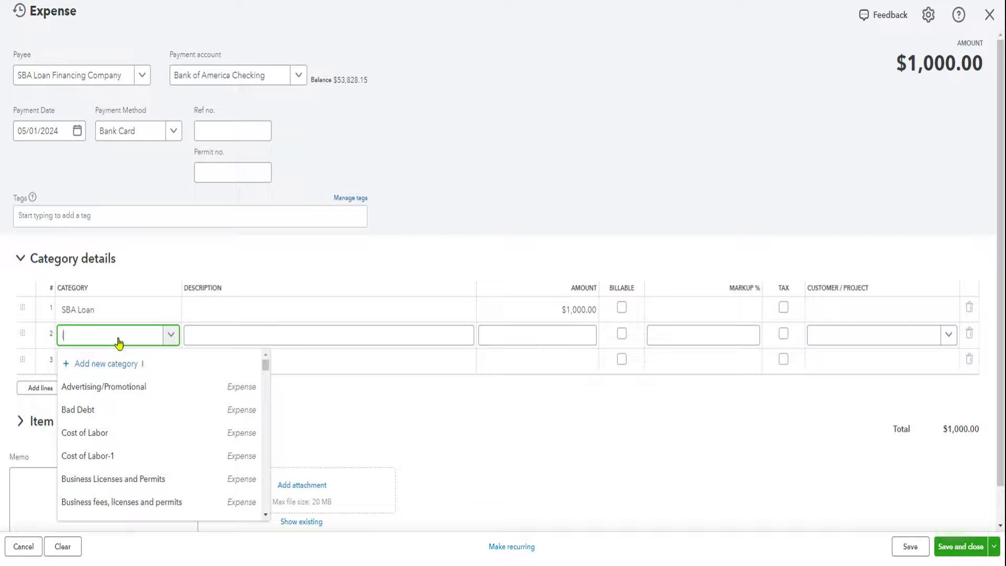
text(nterest)
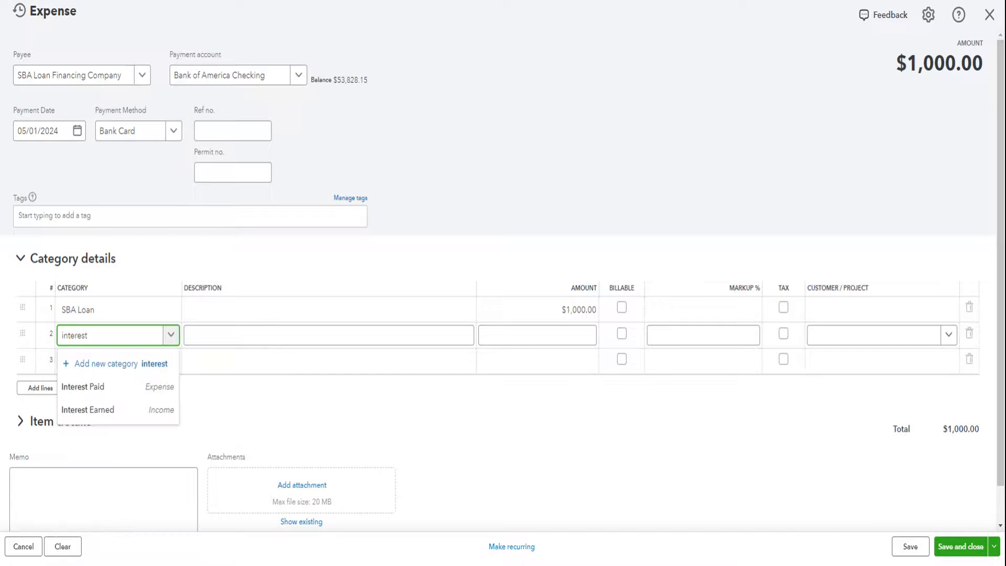
click(101, 387)
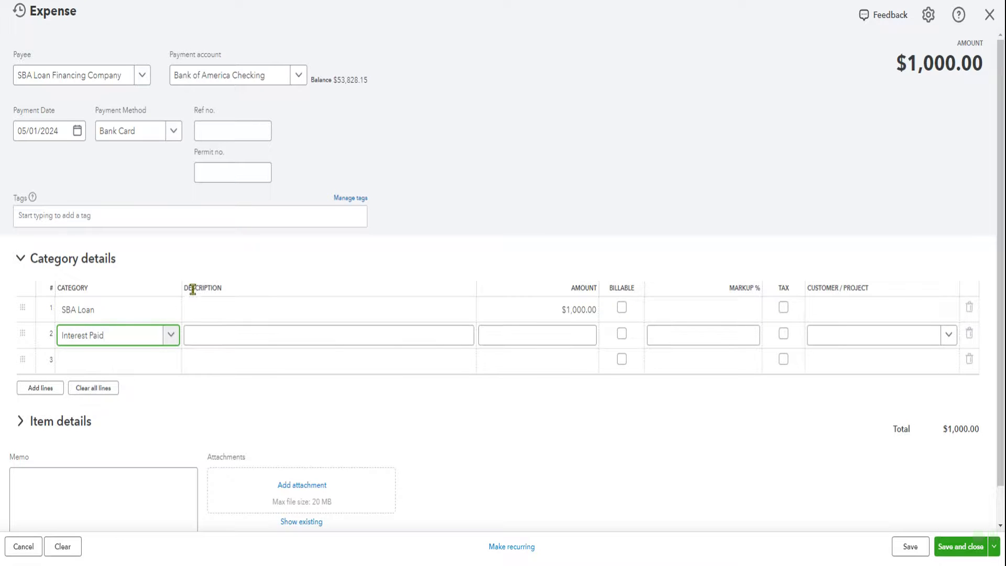
click(578, 328)
text(100)
click(508, 128)
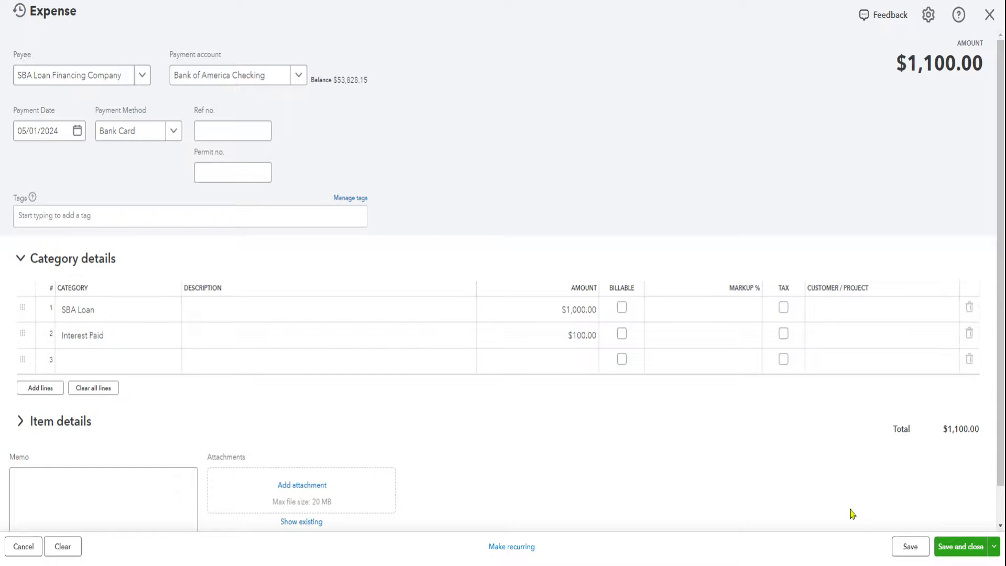
click(912, 549)
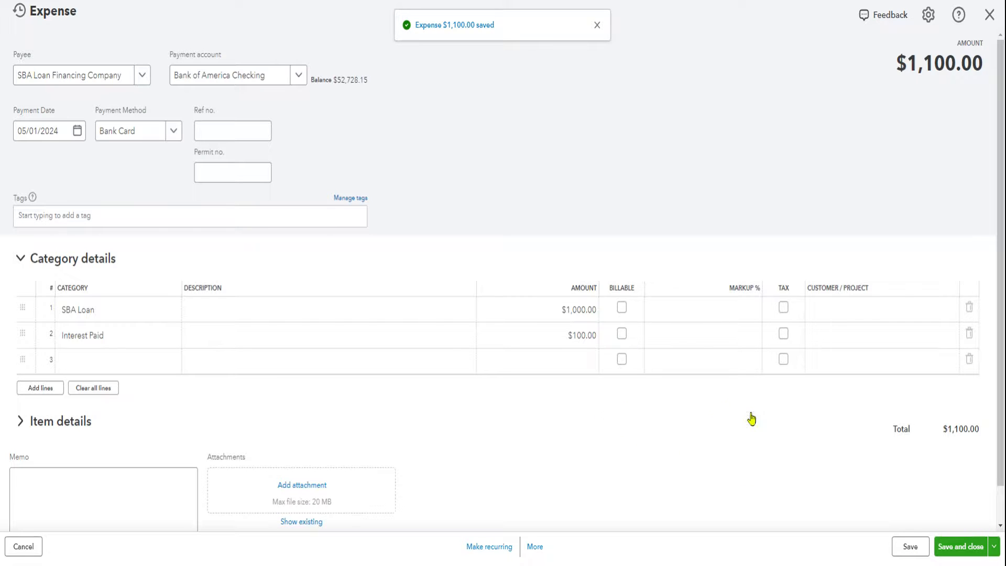
click(952, 548)
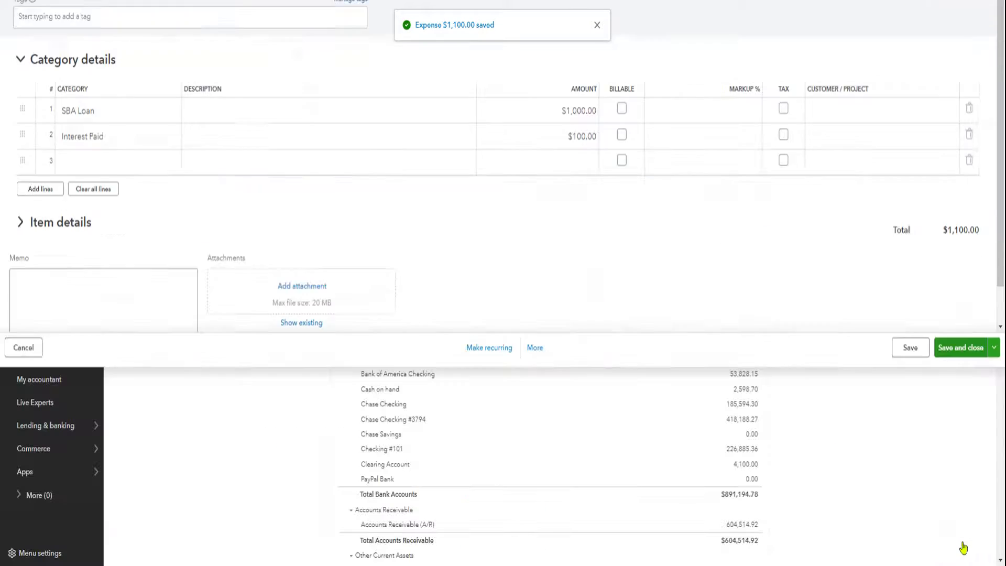
Review the bank account balances on the Balance Sheet and open the bank transactions awaiting review.
scroll(512, 364, down, 3)
mouse_move(38, 178)
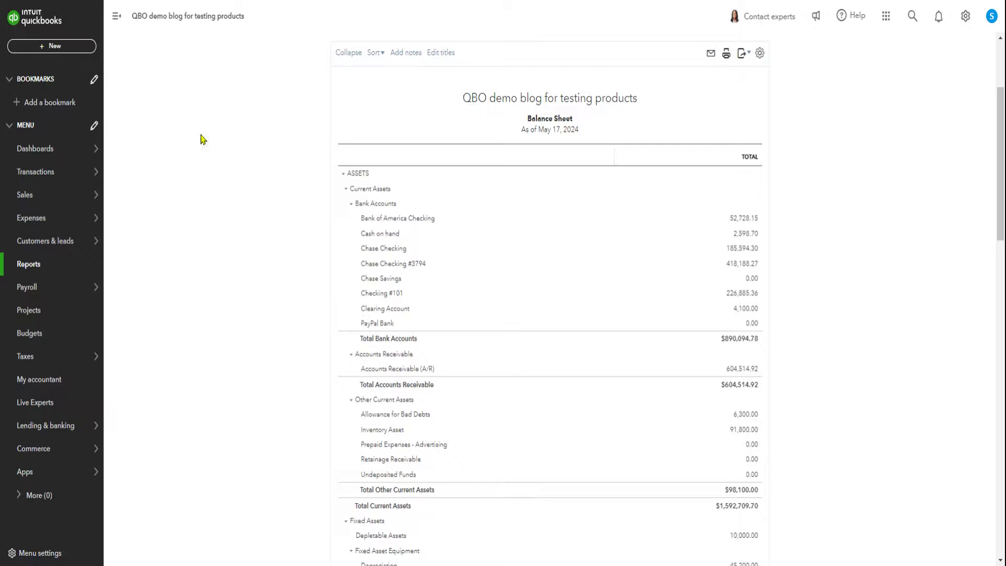
mouse_move(70, 169)
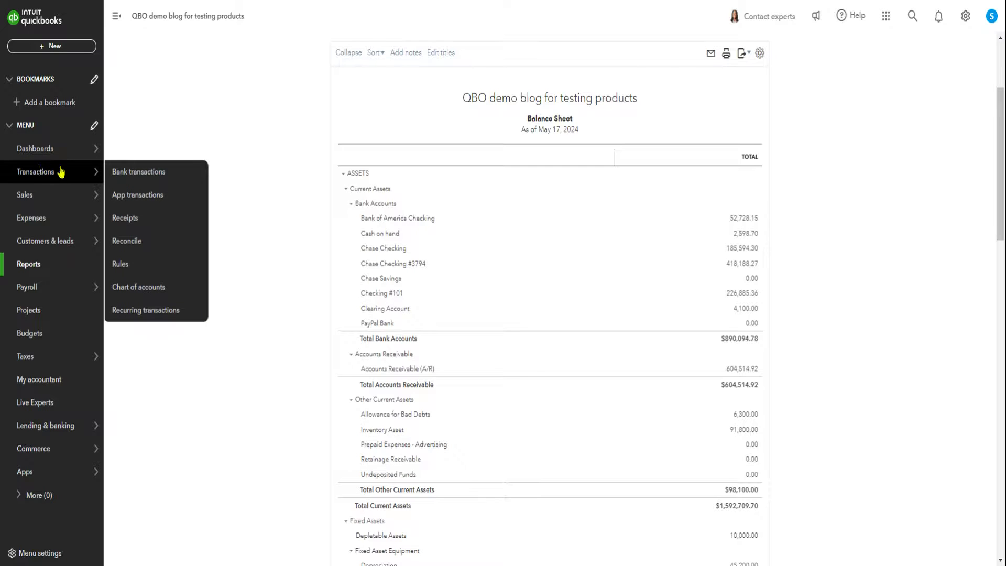
click(126, 175)
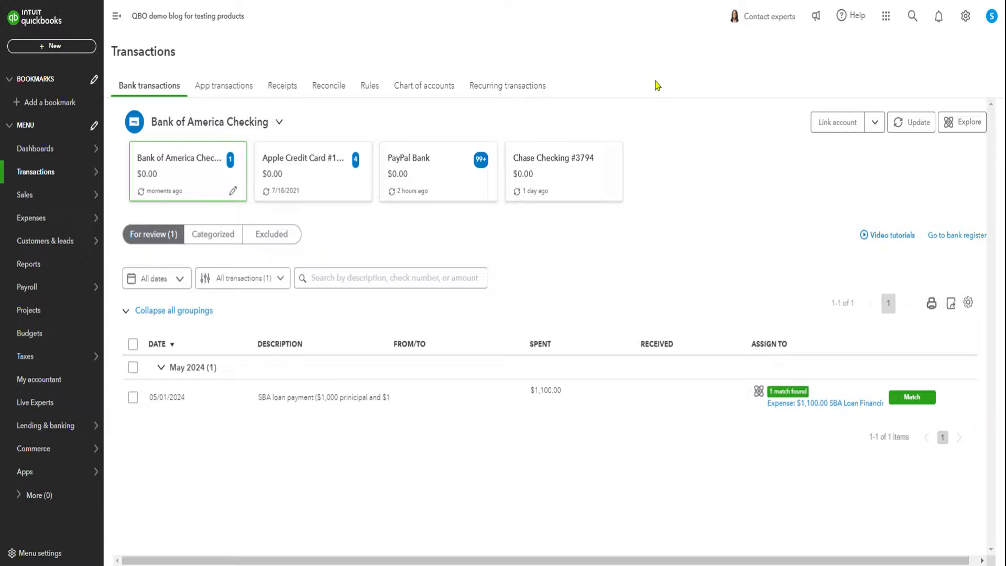
Reopen the recent 1,100 expense for SBA Loan Financing Company from a new expense form and delete it.
click(55, 49)
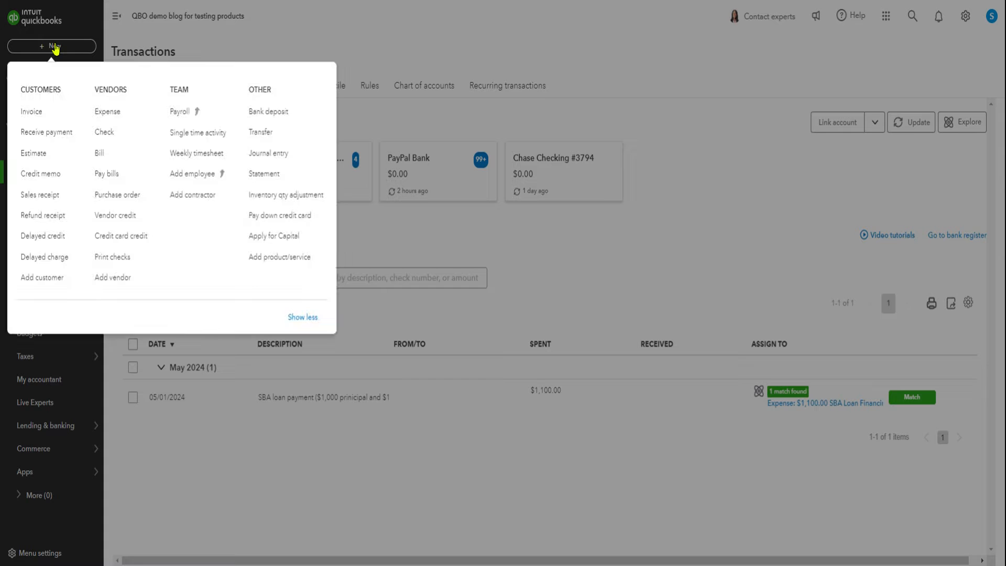
click(109, 120)
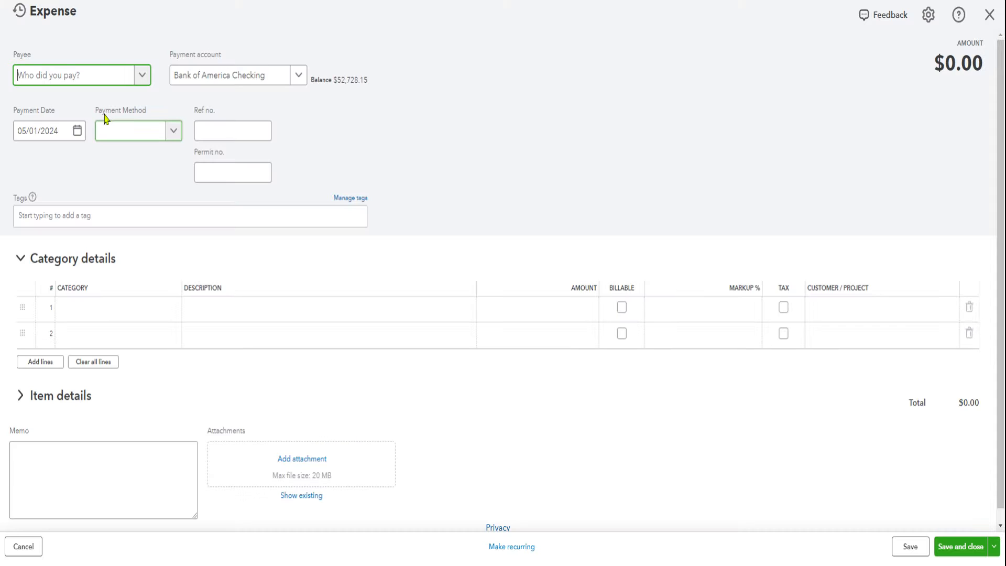
click(19, 10)
click(38, 96)
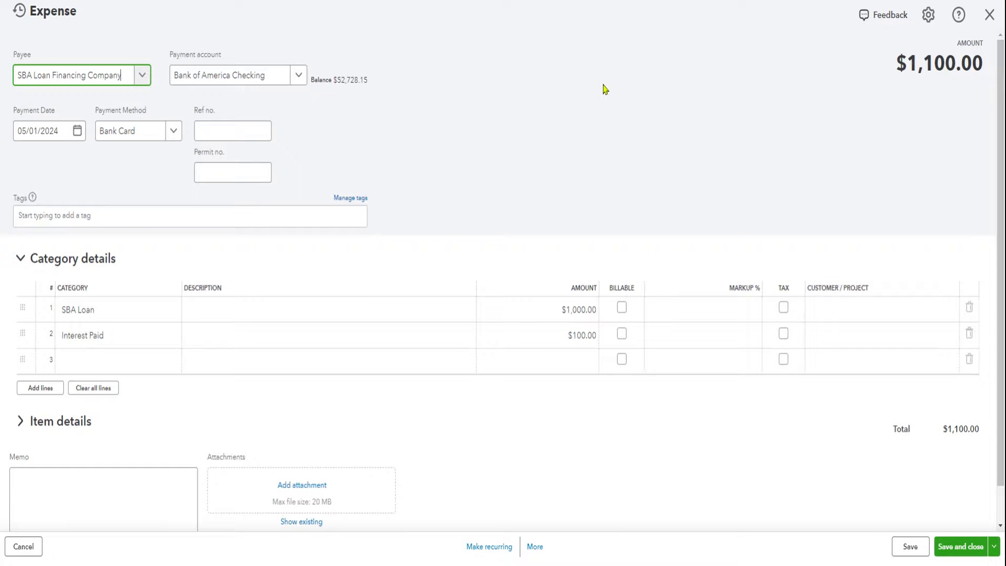
click(534, 546)
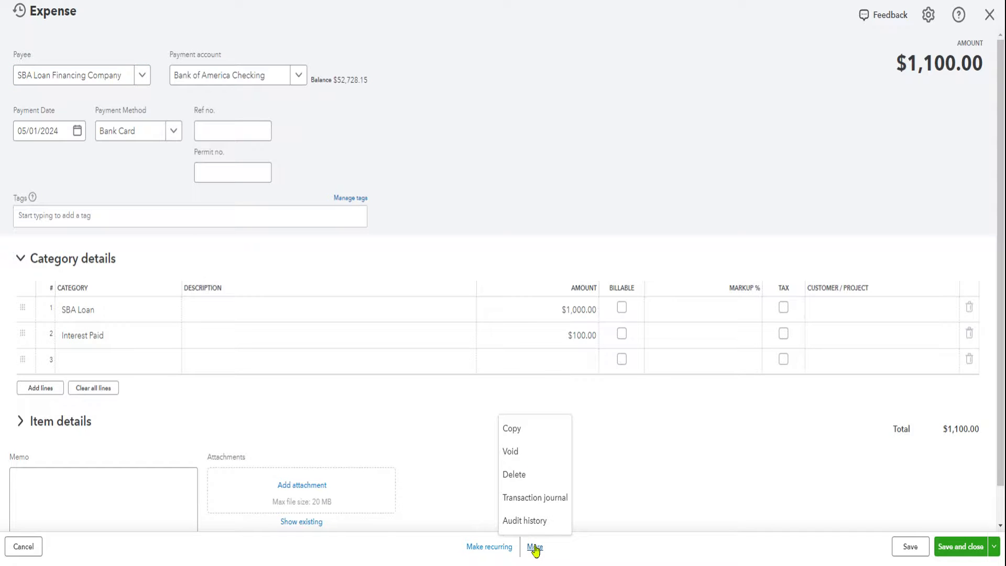
click(515, 475)
click(529, 324)
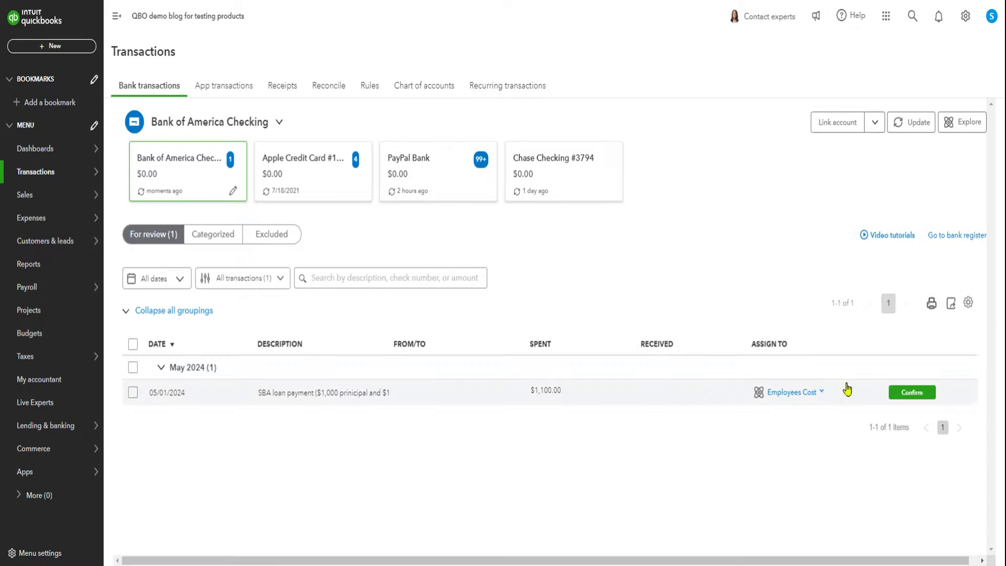
Open the 05/01/2024 SBA loan payment for splitting and set the payee to SBA Loan Financing Company.
click(463, 396)
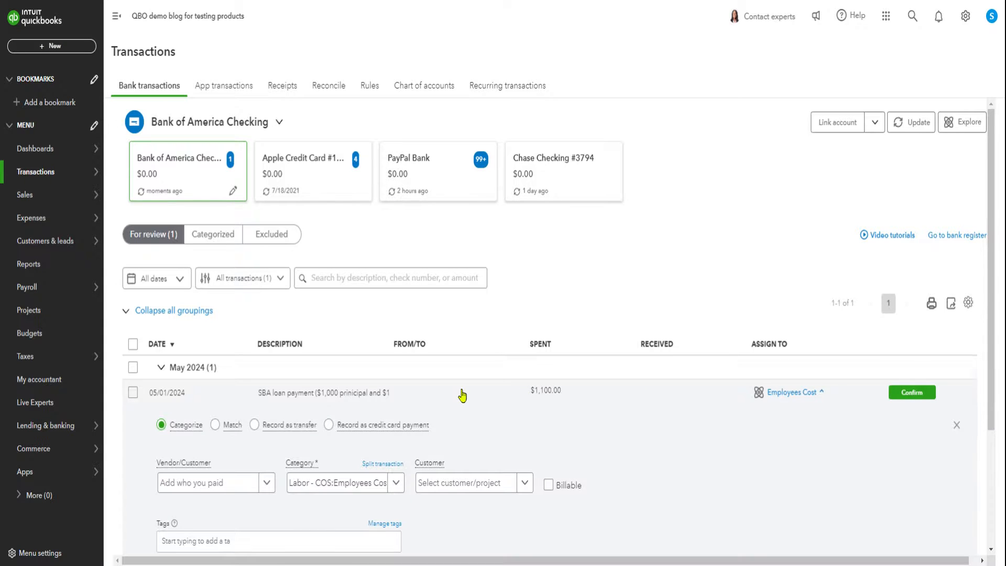
scroll(461, 394, down, 3)
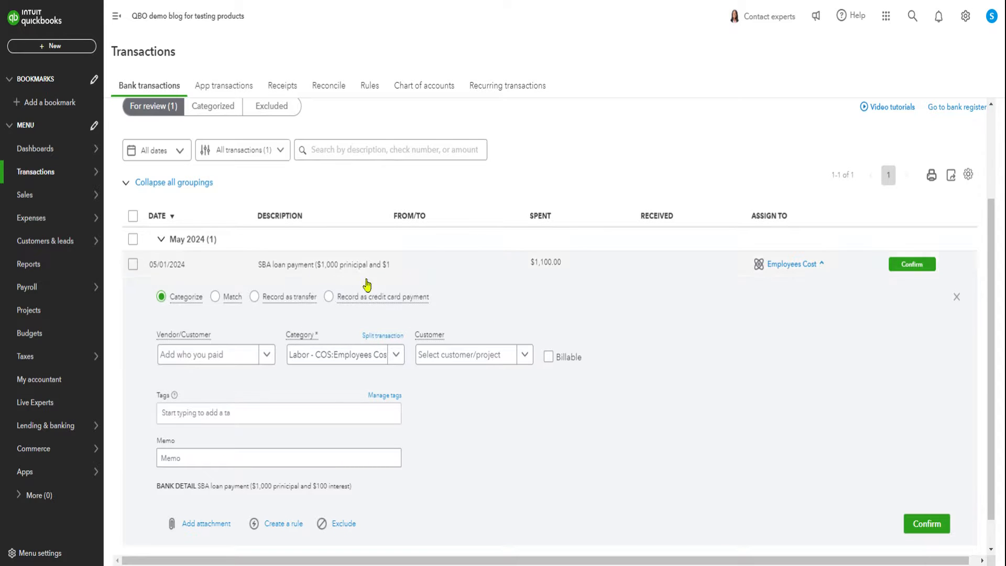
click(375, 339)
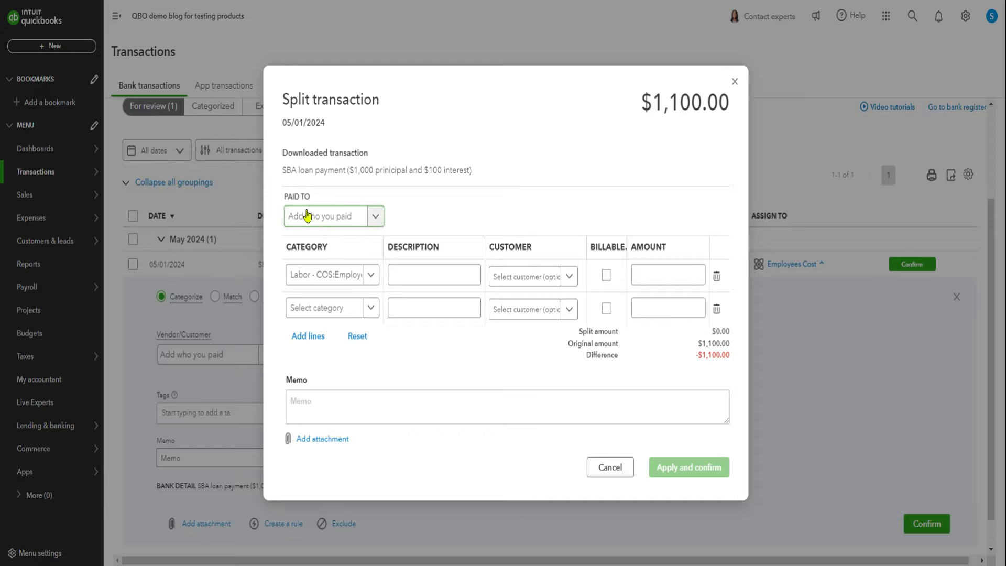
click(295, 217)
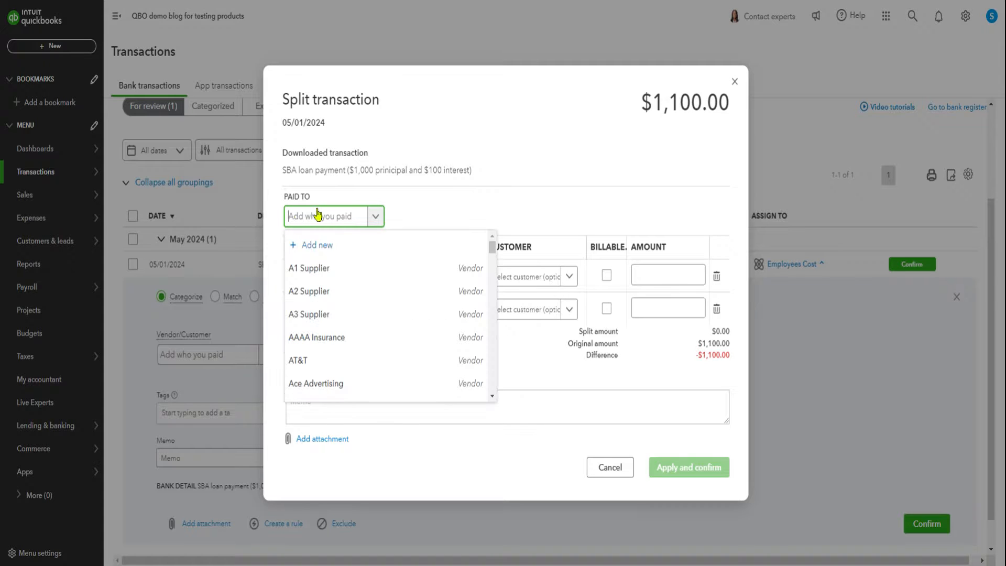
text(sba)
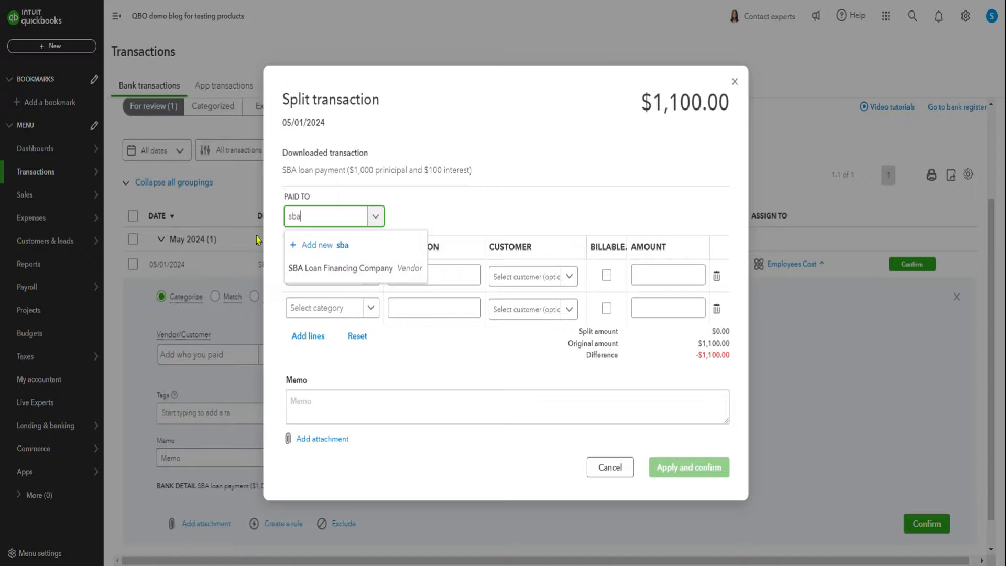
click(351, 269)
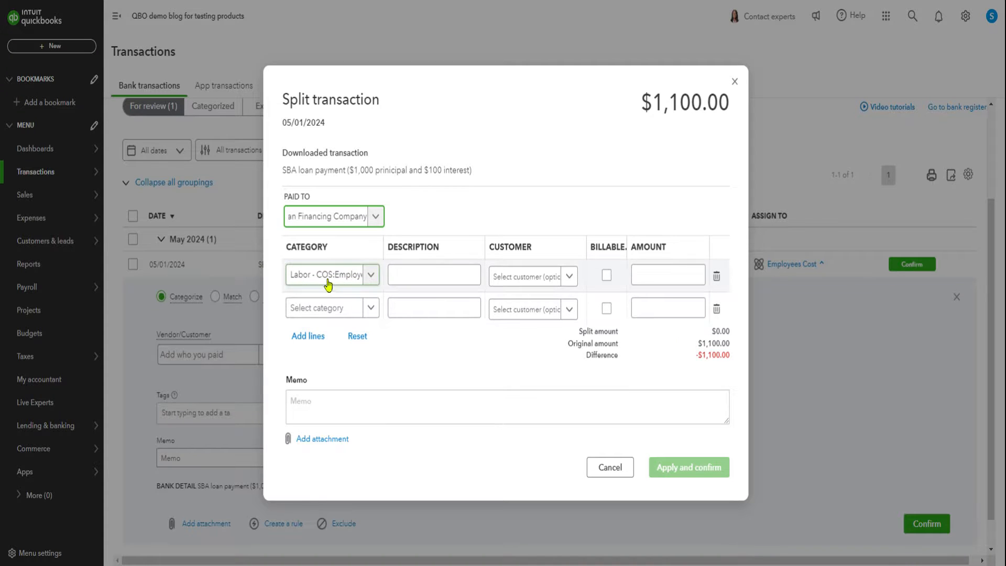
Fill the first split line with category SBA Loan, description "principal" and an amount of 1,000.
click(297, 273)
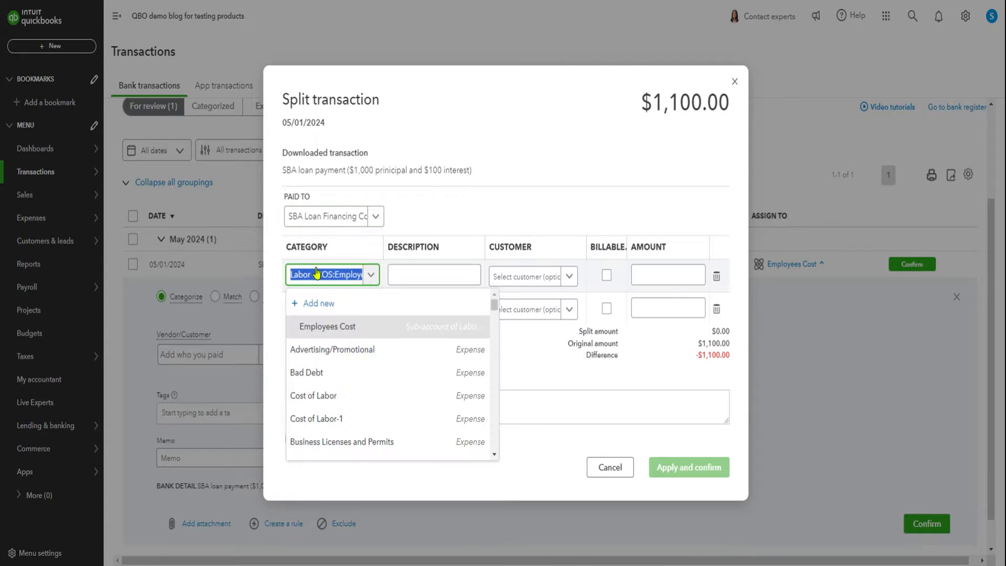
text(princ)
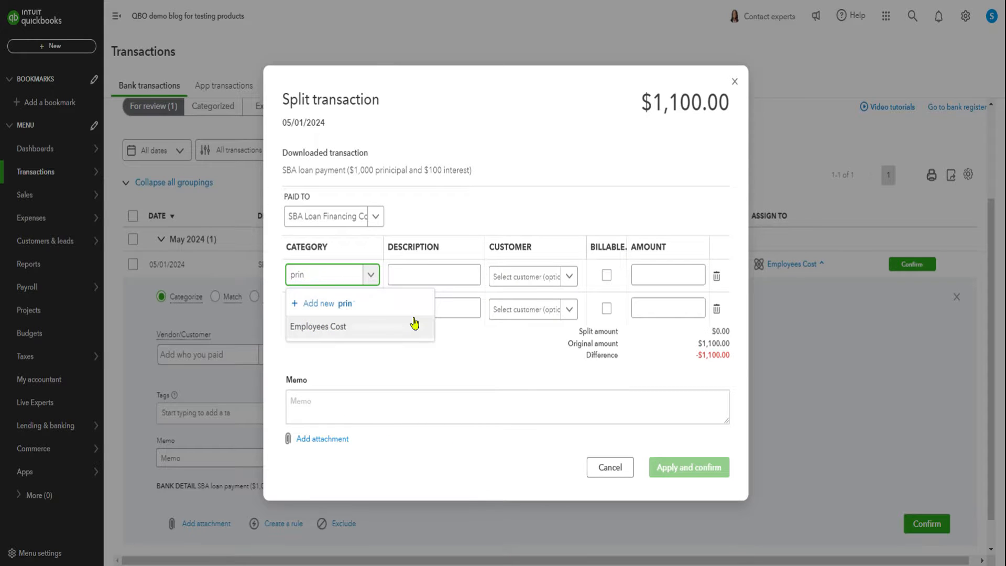
key(BackSpace)
text(sb)
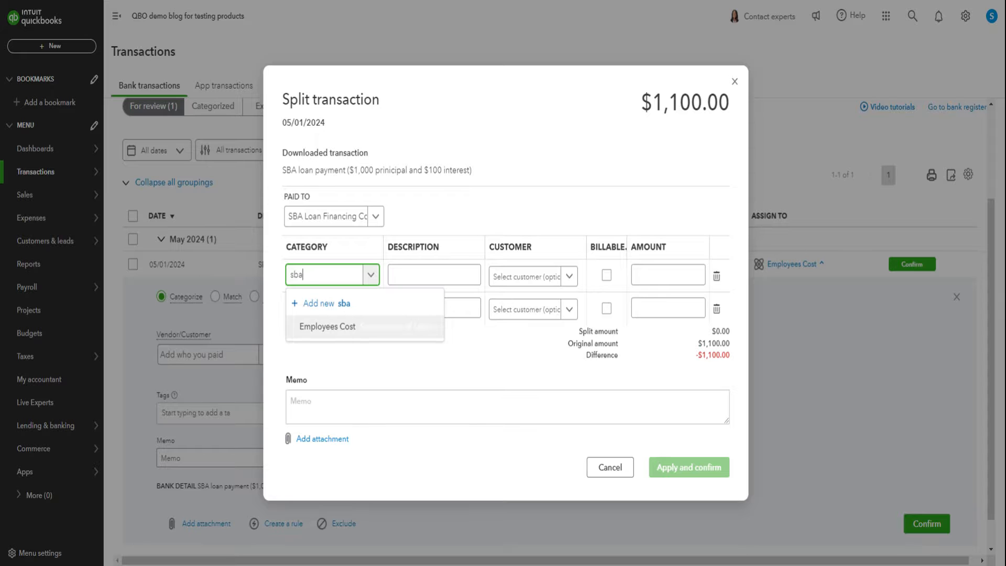
text(a)
click(351, 329)
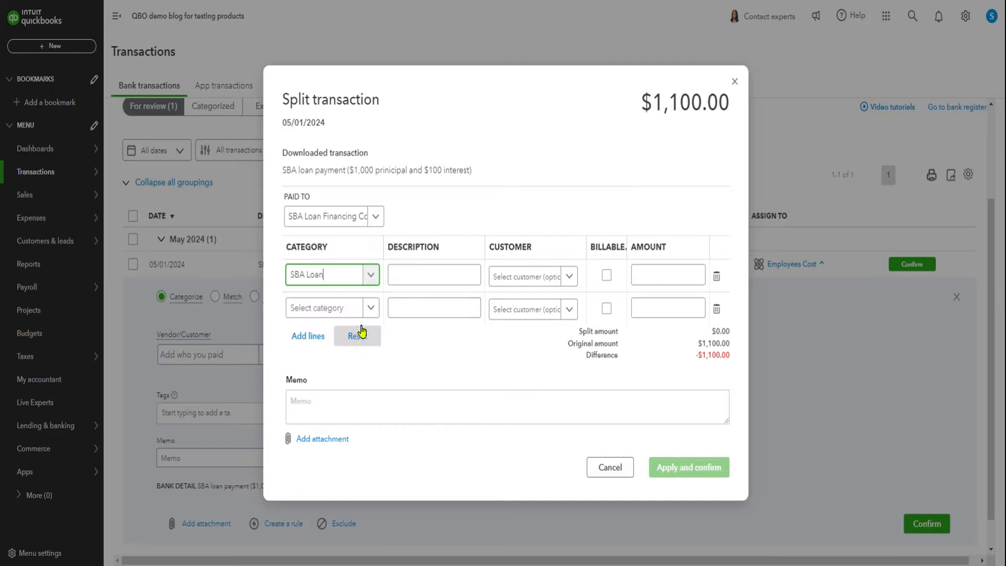
click(419, 273)
text(principal)
click(674, 276)
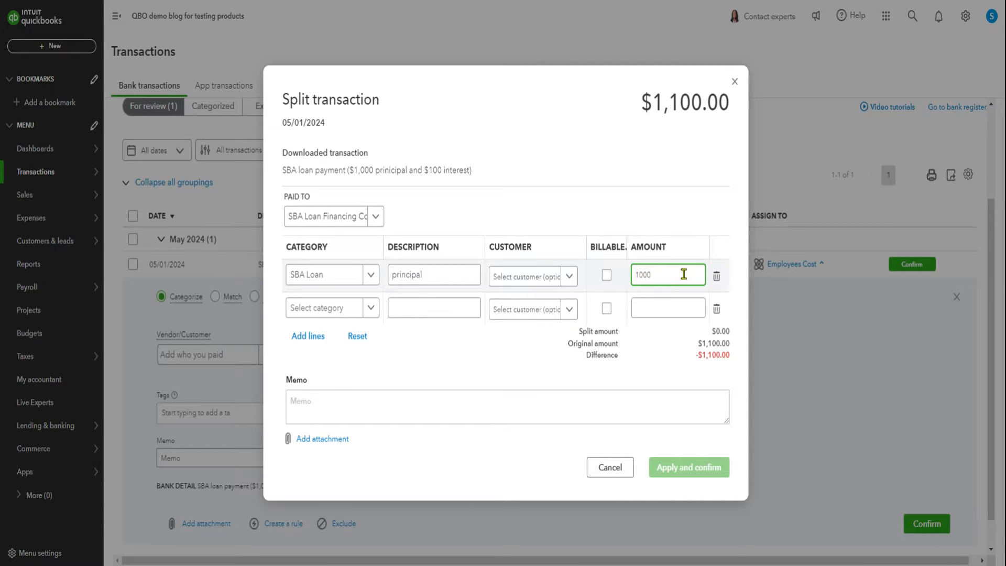
Fill the second split line with Interest Paid, "interest for may" and 100, and extend the first line's description to "principal for may".
click(316, 310)
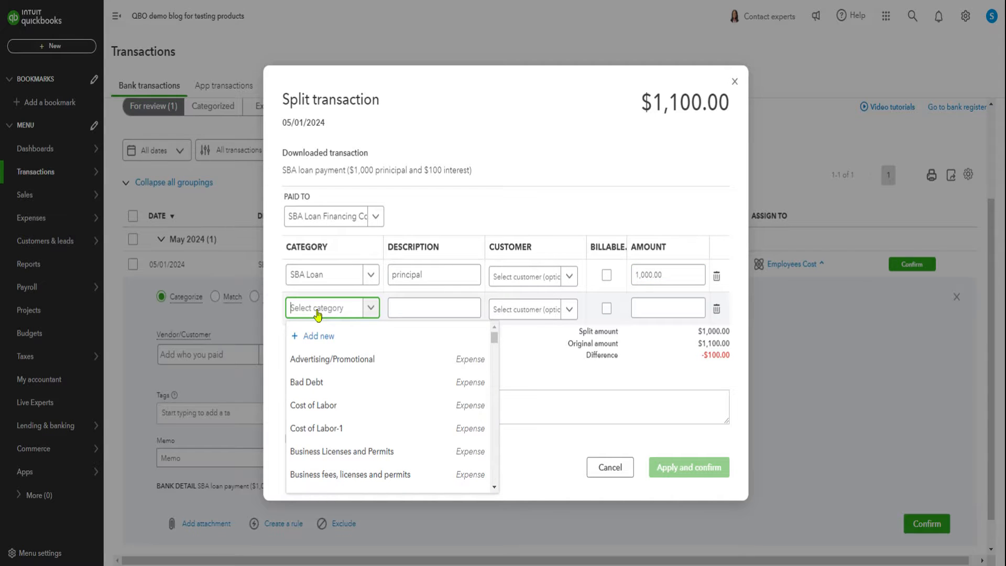
text(interest)
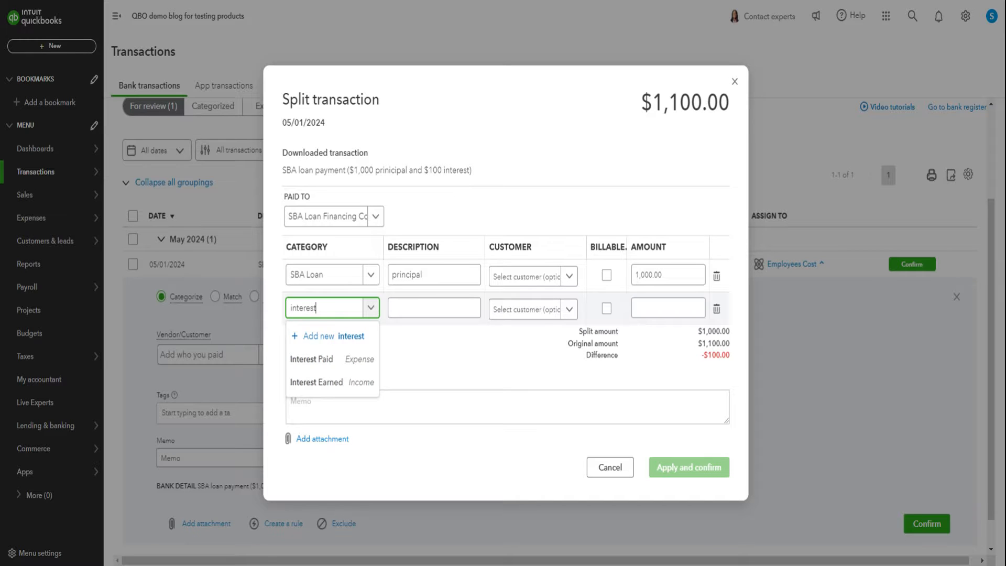
click(293, 358)
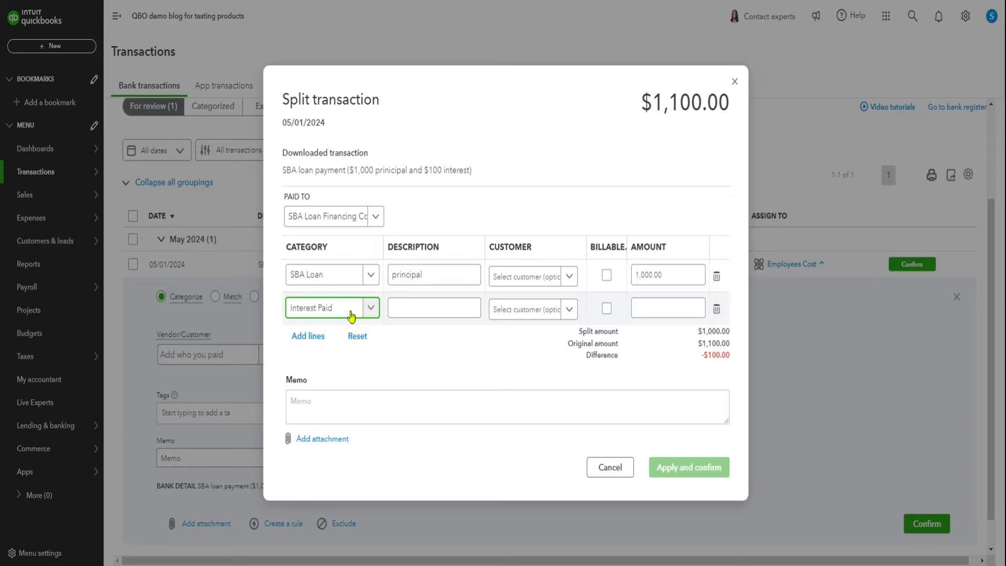
click(427, 308)
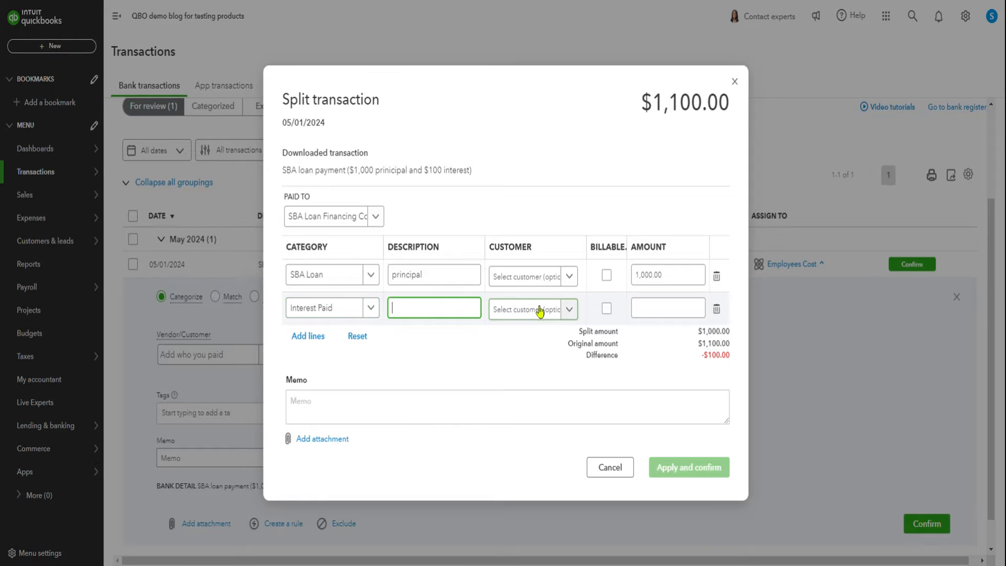
text(interest for may)
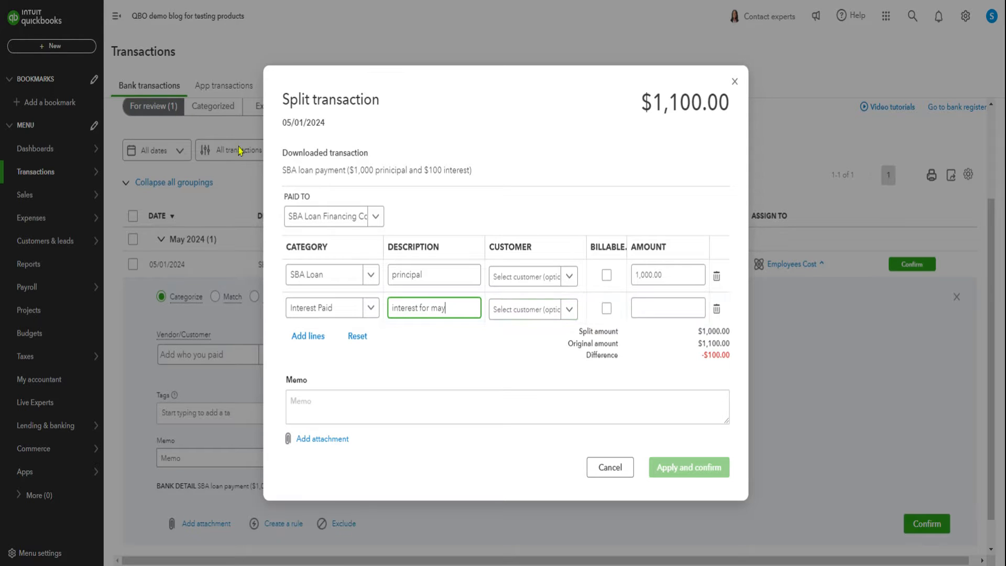
click(457, 265)
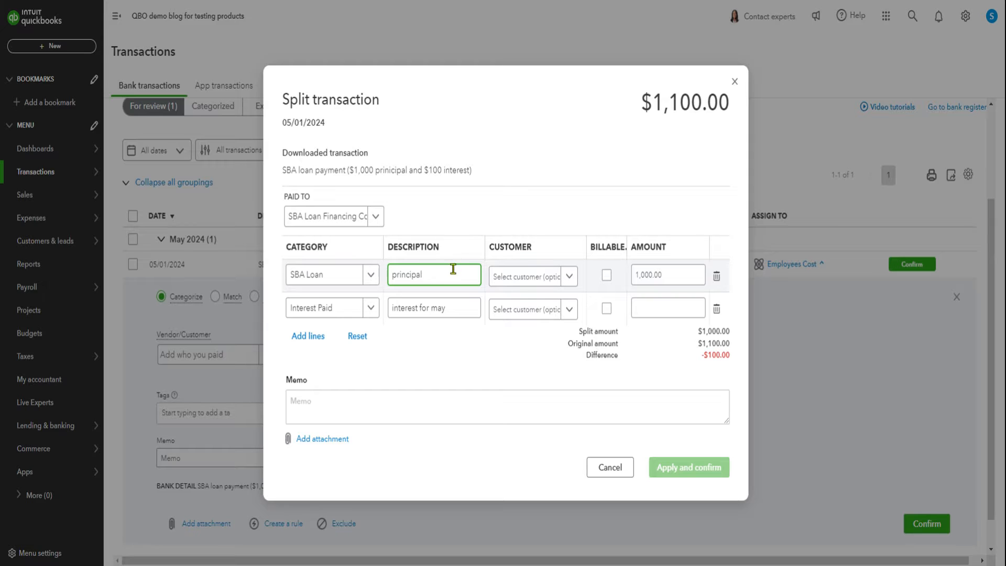
text(for may)
click(699, 305)
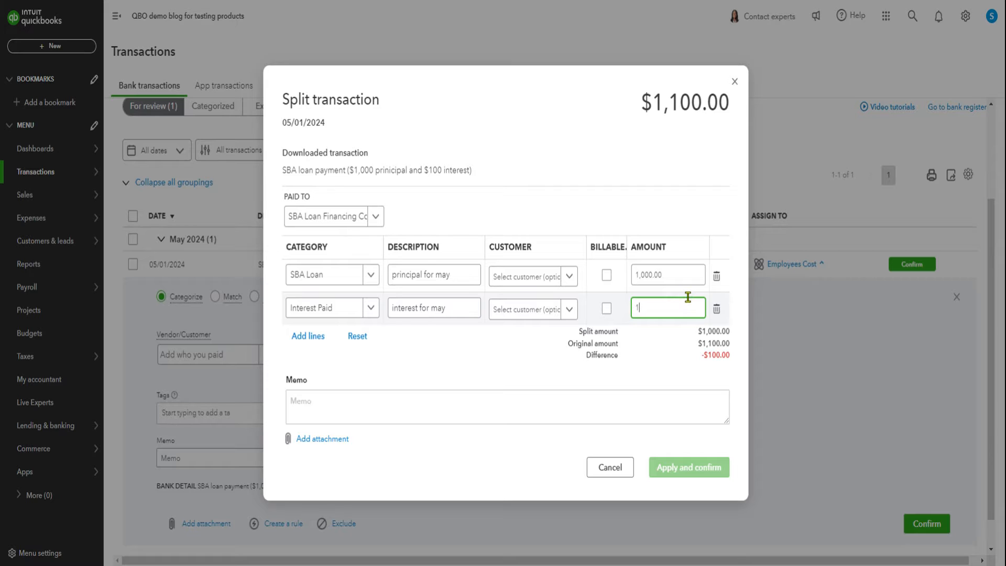
click(486, 350)
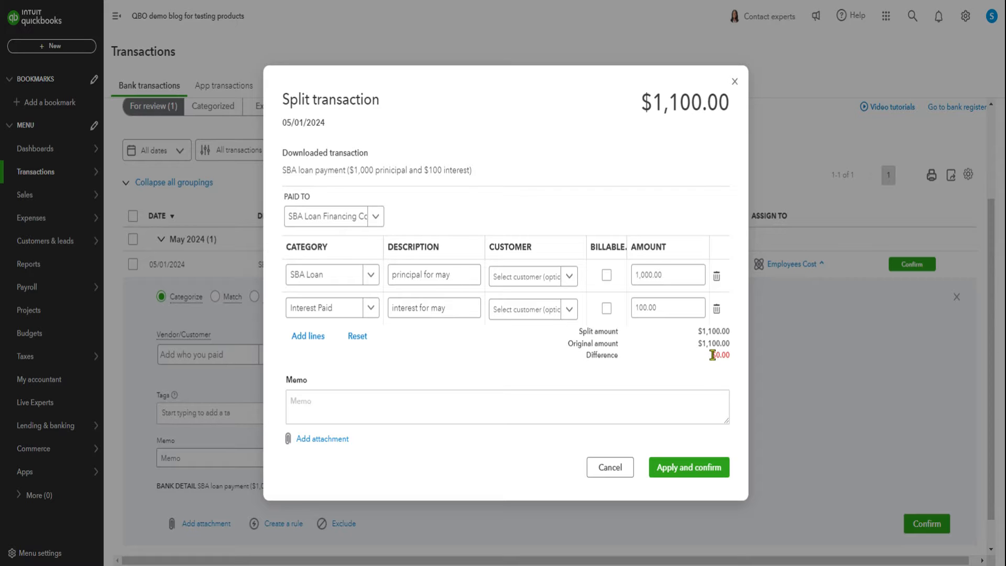
Apply and confirm the split of the loan payment.
click(294, 409)
click(440, 360)
click(694, 467)
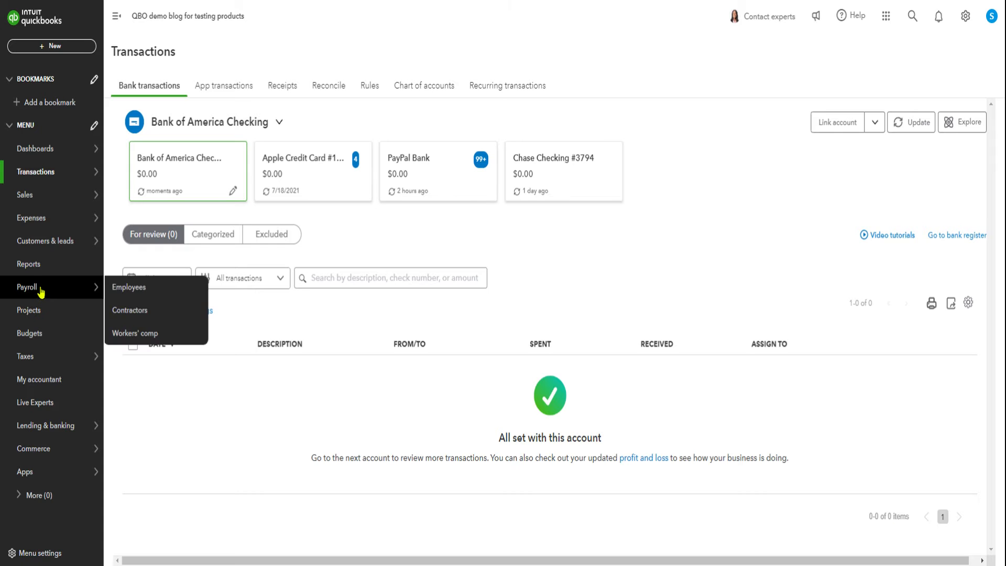
Filter the chart of accounts by "sba" and view the register of the SBA Loan account.
mouse_move(31, 179)
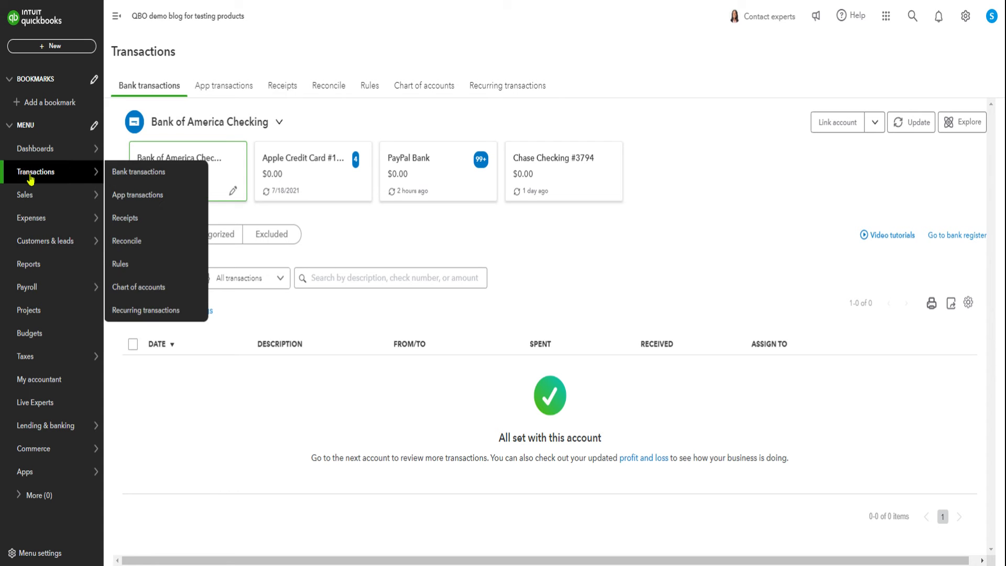
click(135, 287)
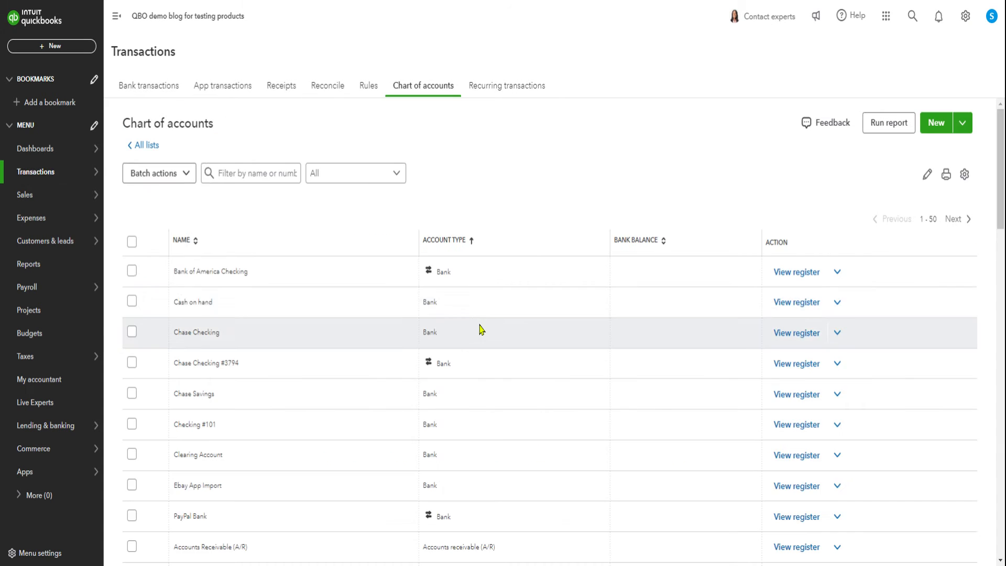
click(231, 210)
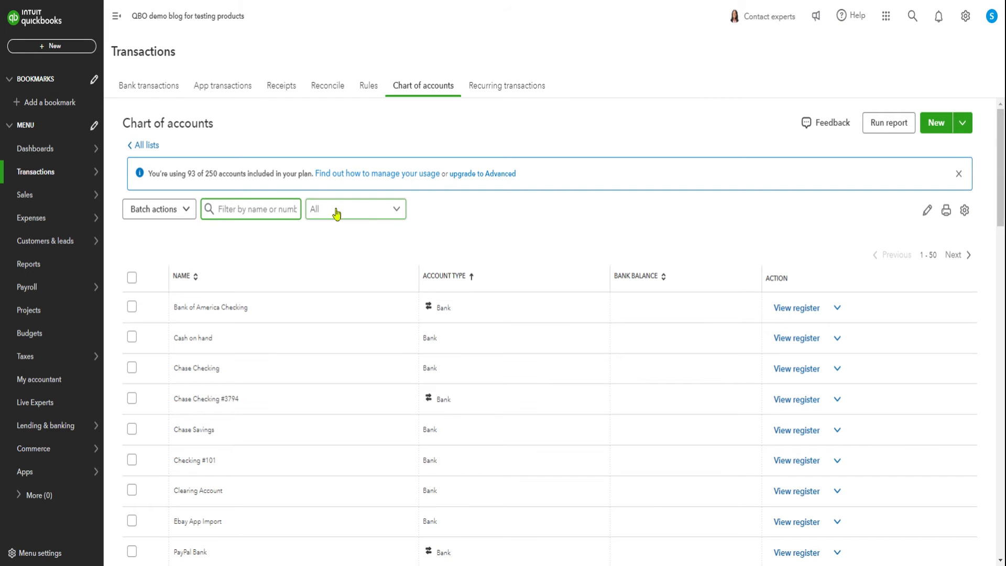
text(sba)
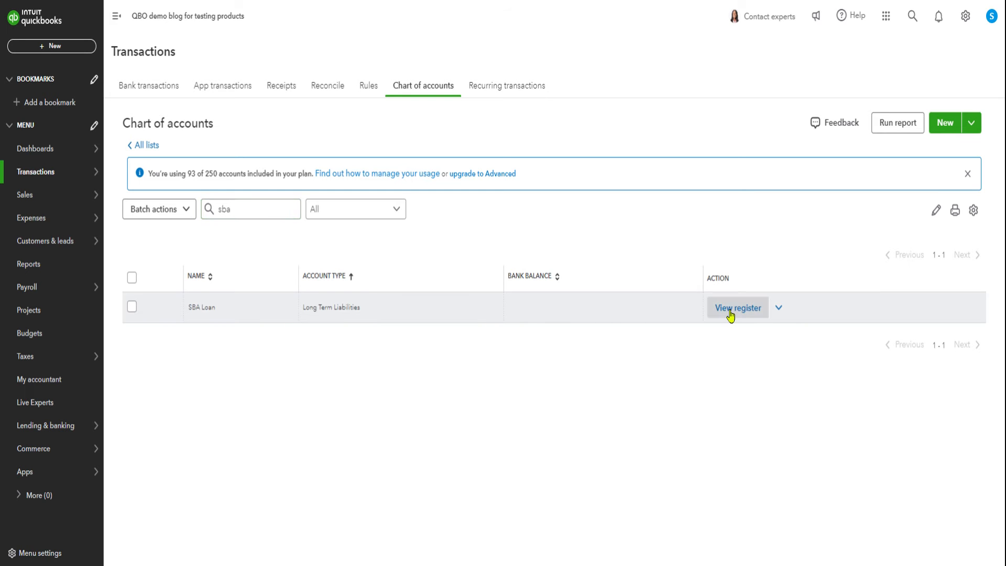
click(732, 309)
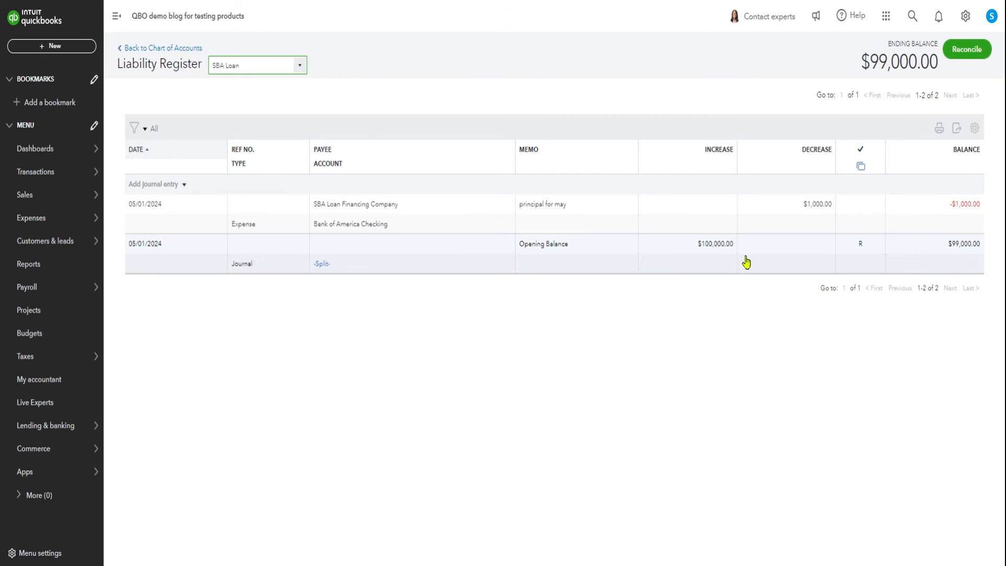